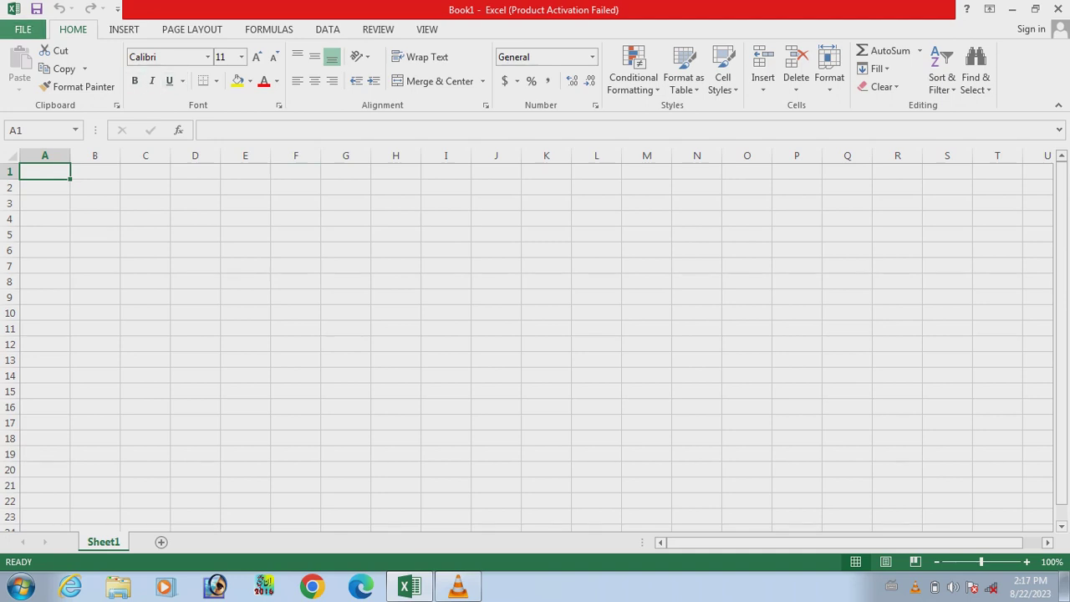
# Browse Backstage's Open and Info pages, then return to the Recent Workbooks list with Ctrl+O
pyautogui.click(22, 29)
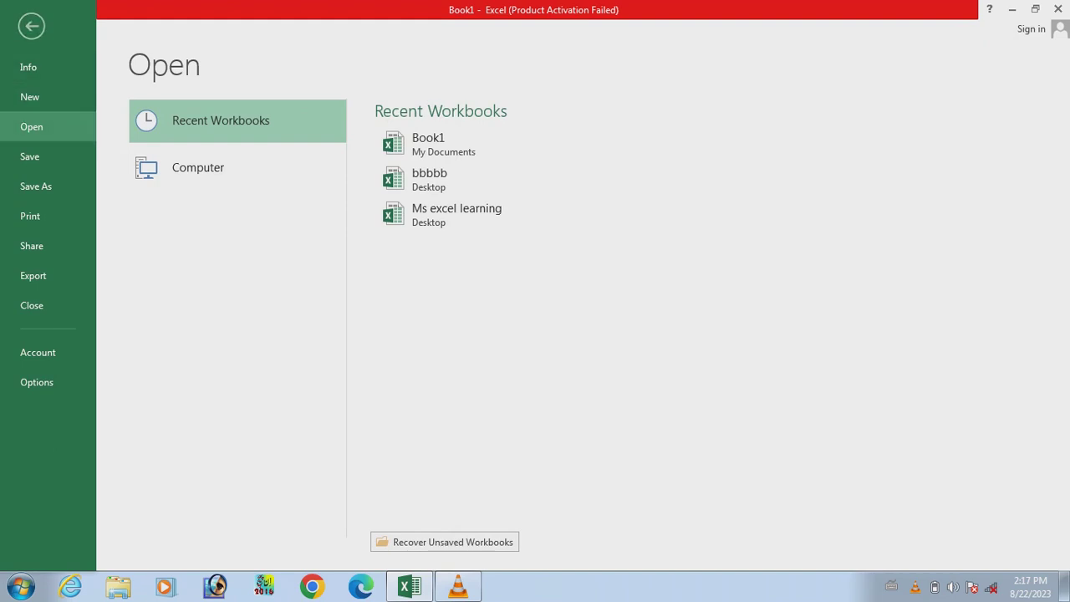
pyautogui.press('Escape')
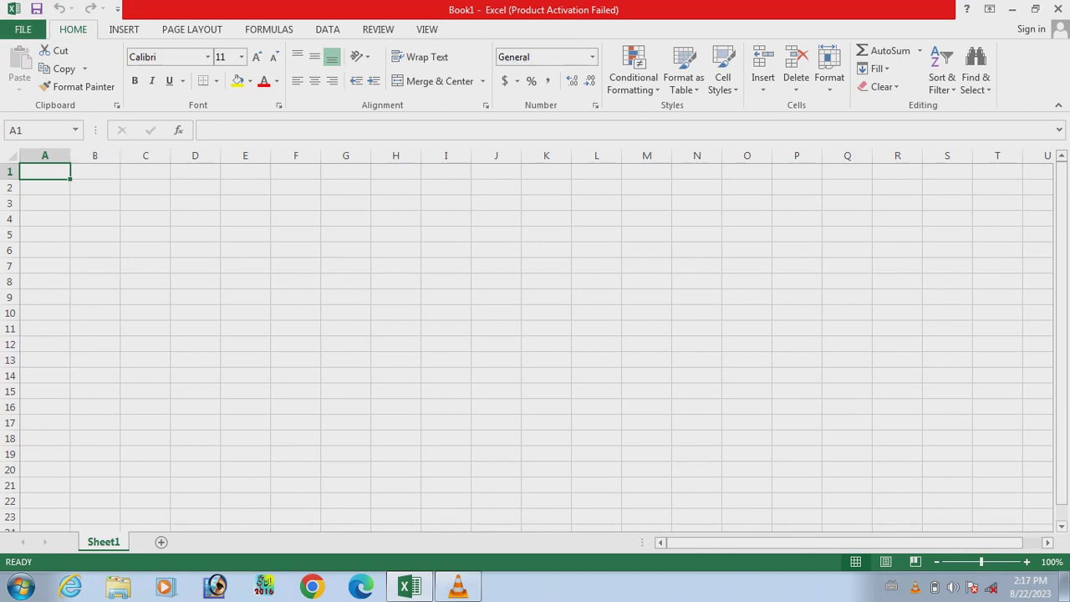
pyautogui.click(23, 29)
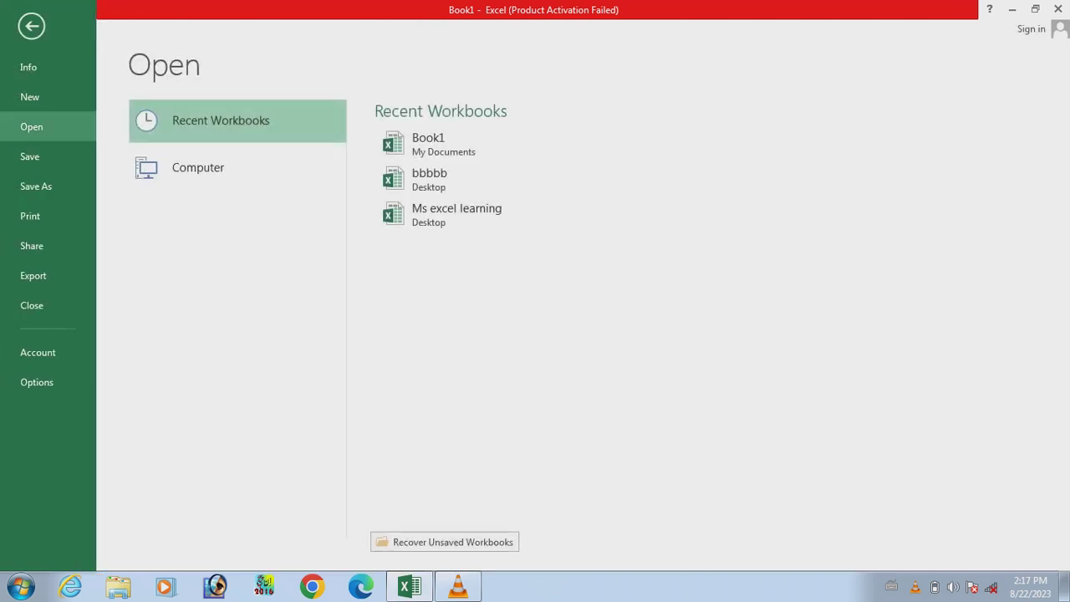
pyautogui.click(29, 67)
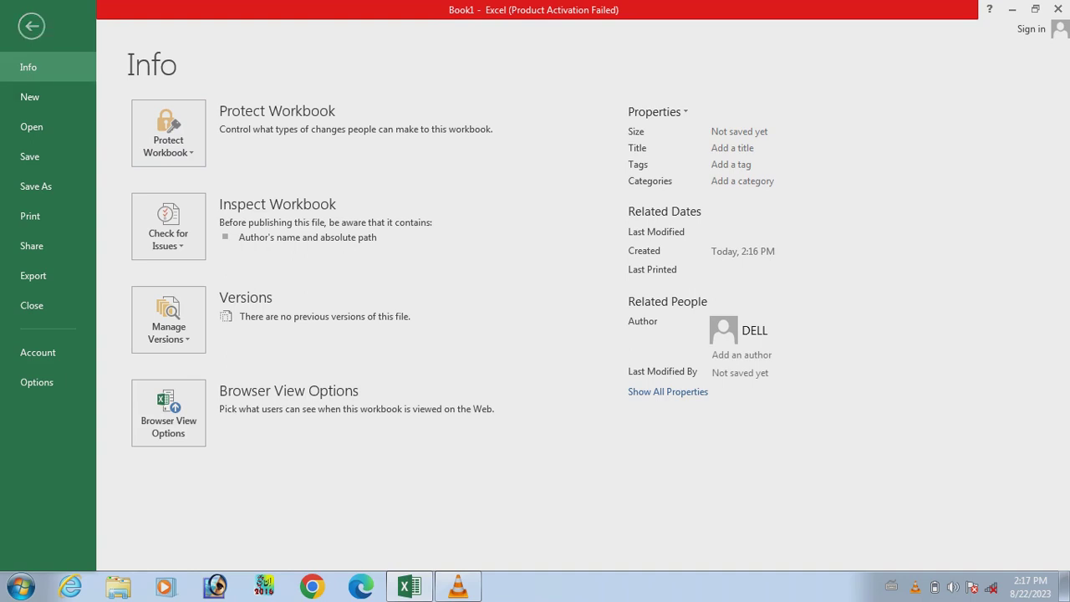
pyautogui.press('Escape')
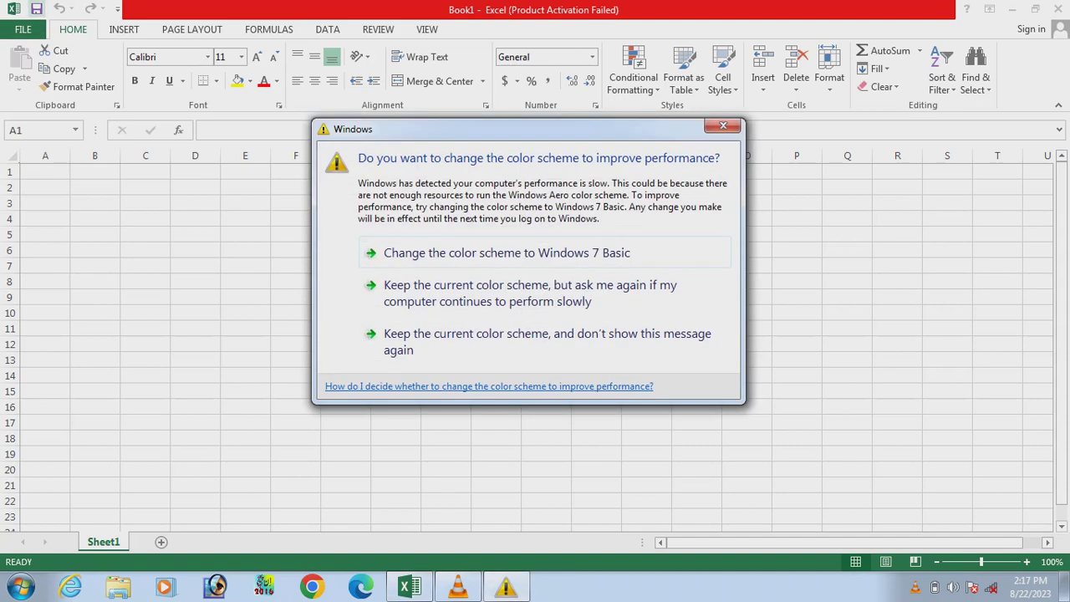
pyautogui.press('Escape')
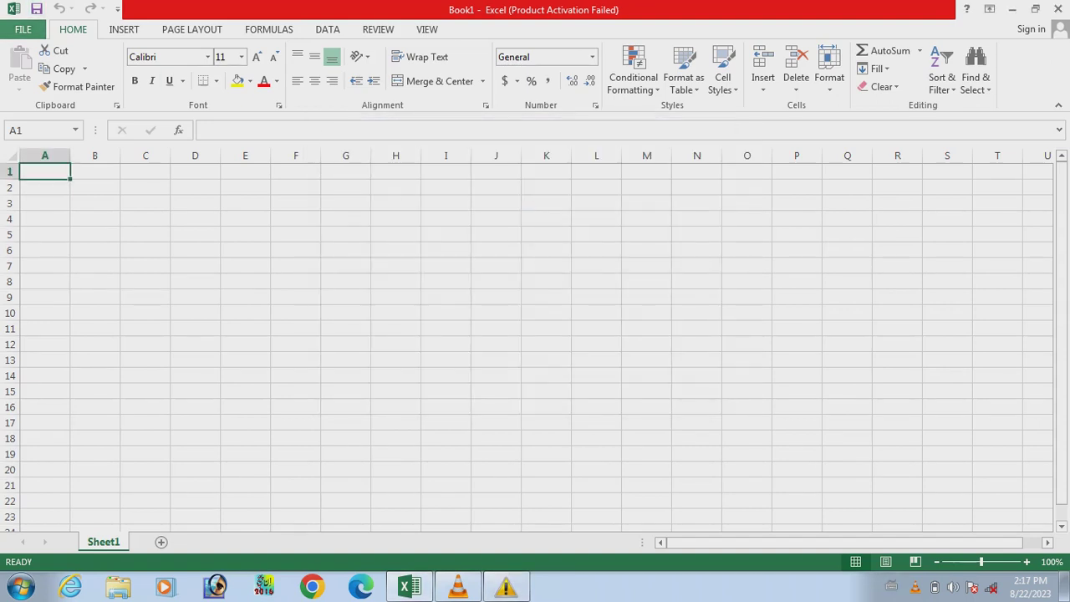
pyautogui.hotkey('ctrl', 'o')
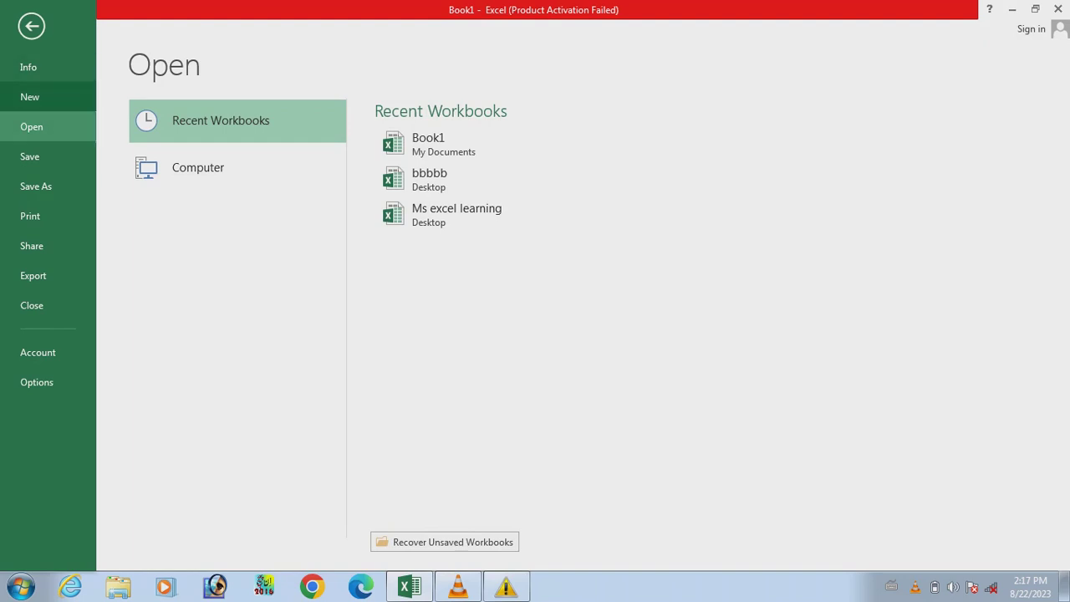
# Create a new blank workbook, Book2, from the New page and return to its empty sheet
pyautogui.click(29, 97)
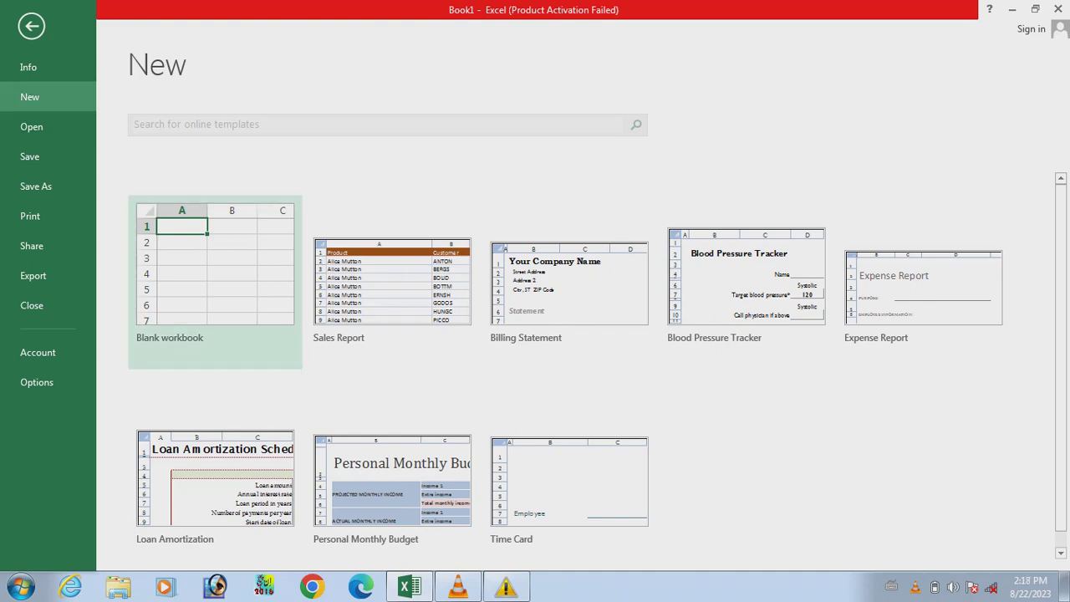
pyautogui.click(215, 263)
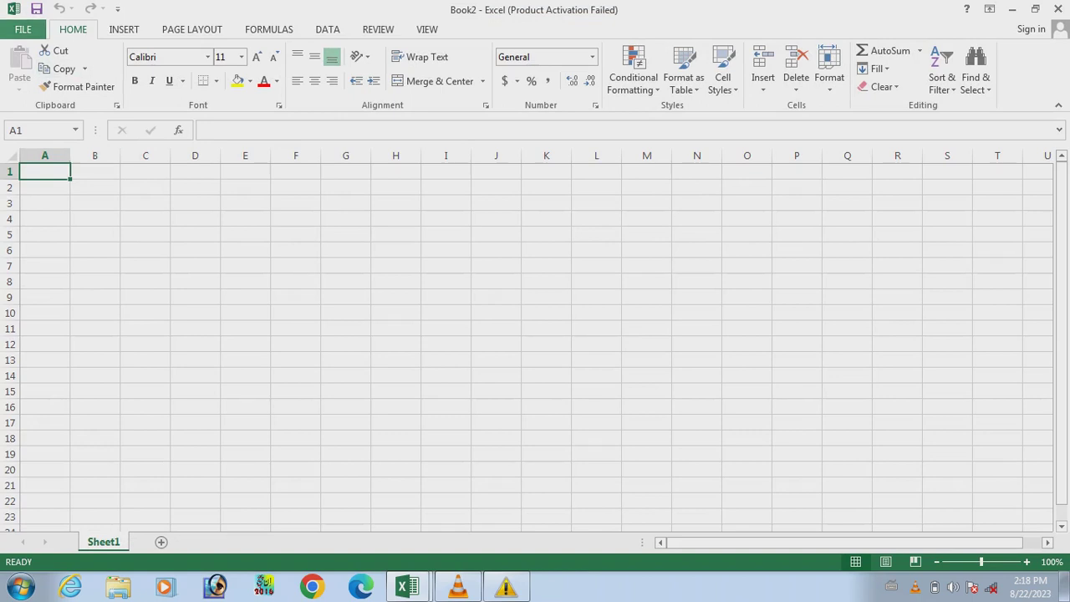
pyautogui.click(23, 29)
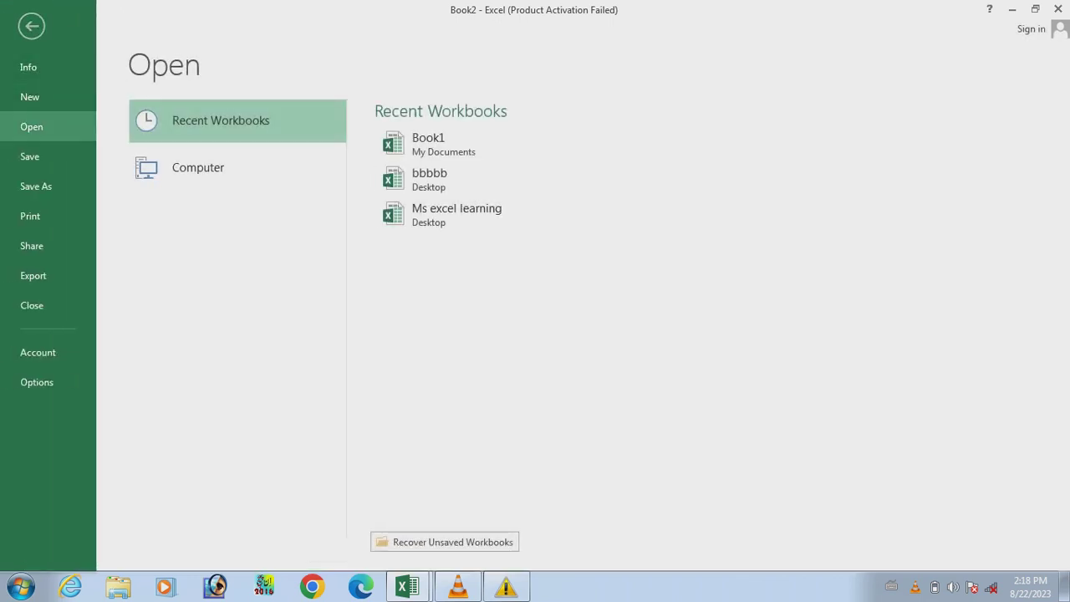
pyautogui.press('Escape')
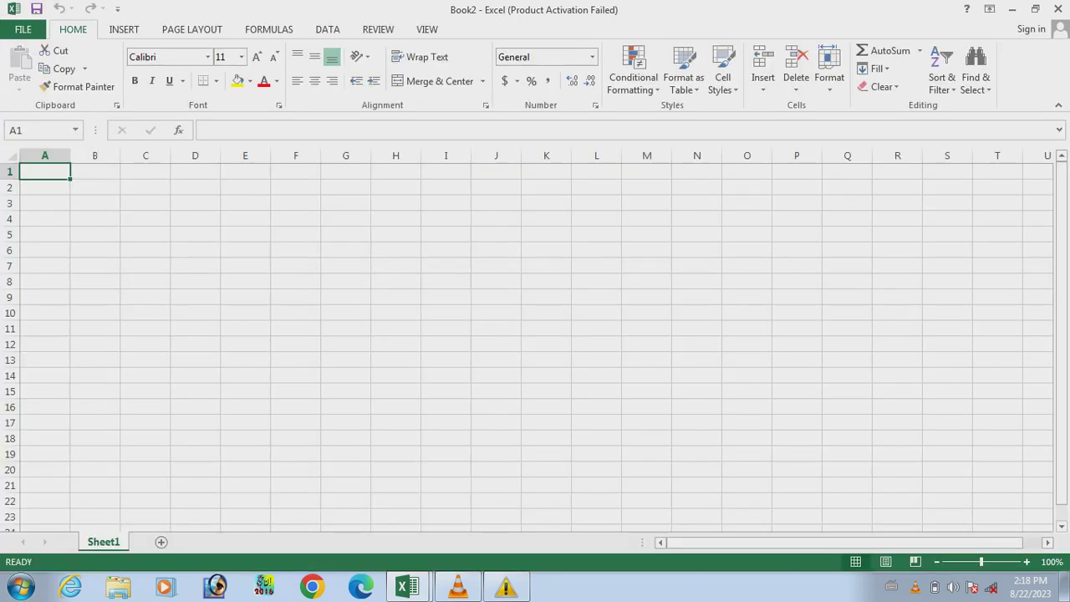
# Fill all cells A1:G16 with 'zahid' using Ctrl+Enter, then open the Info page
pyautogui.moveTo(46, 171)
pyautogui.mouseDown()
pyautogui.moveTo(194, 313)
pyautogui.moveTo(345, 407)
pyautogui.mouseUp()
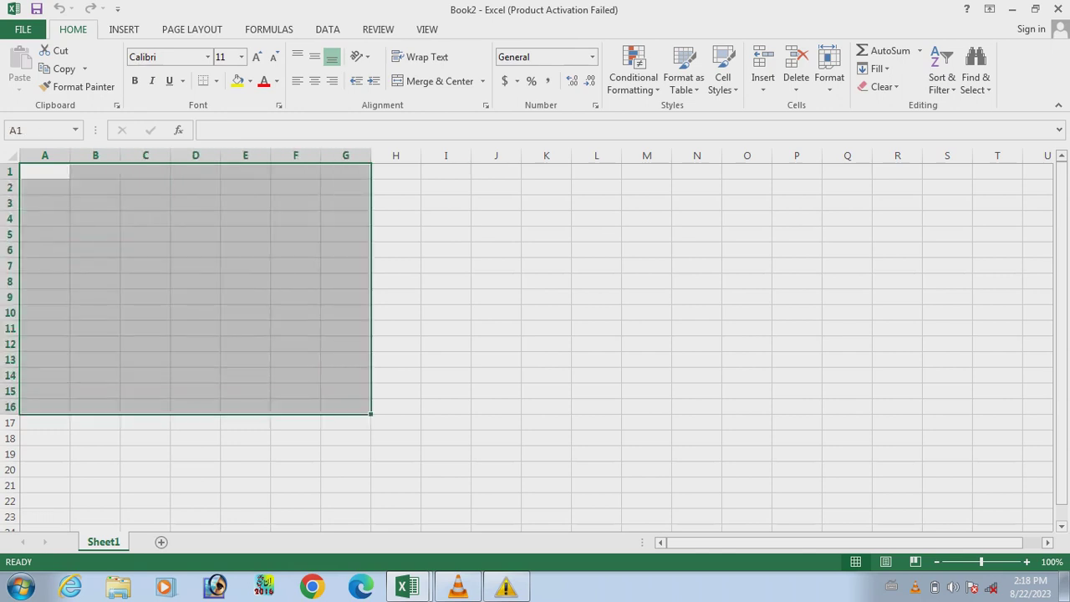
pyautogui.write('zah')
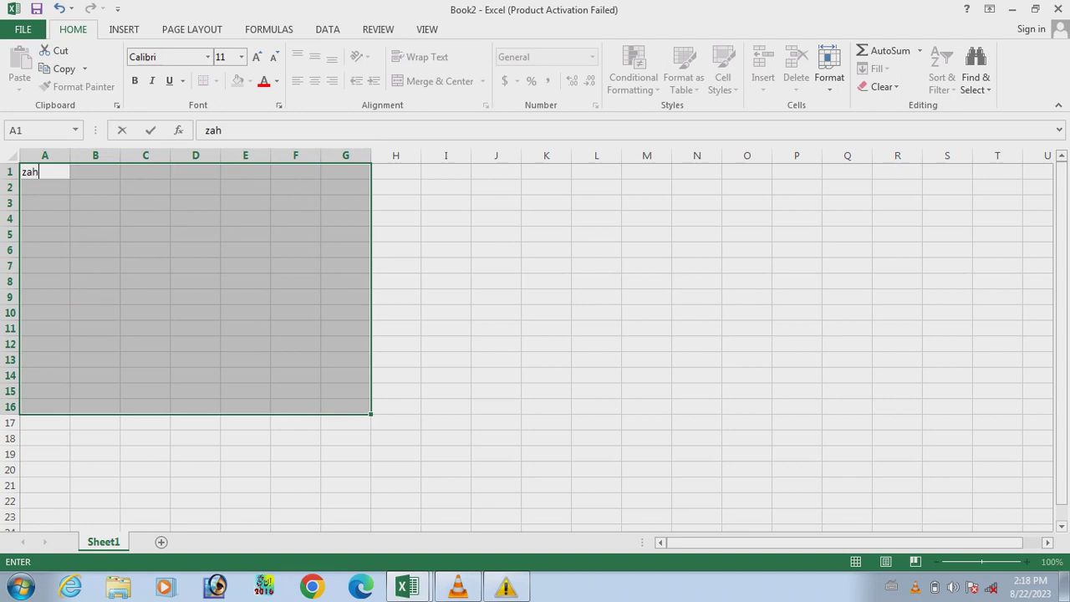
pyautogui.write('id')
pyautogui.hotkey('ctrl', 'Return')
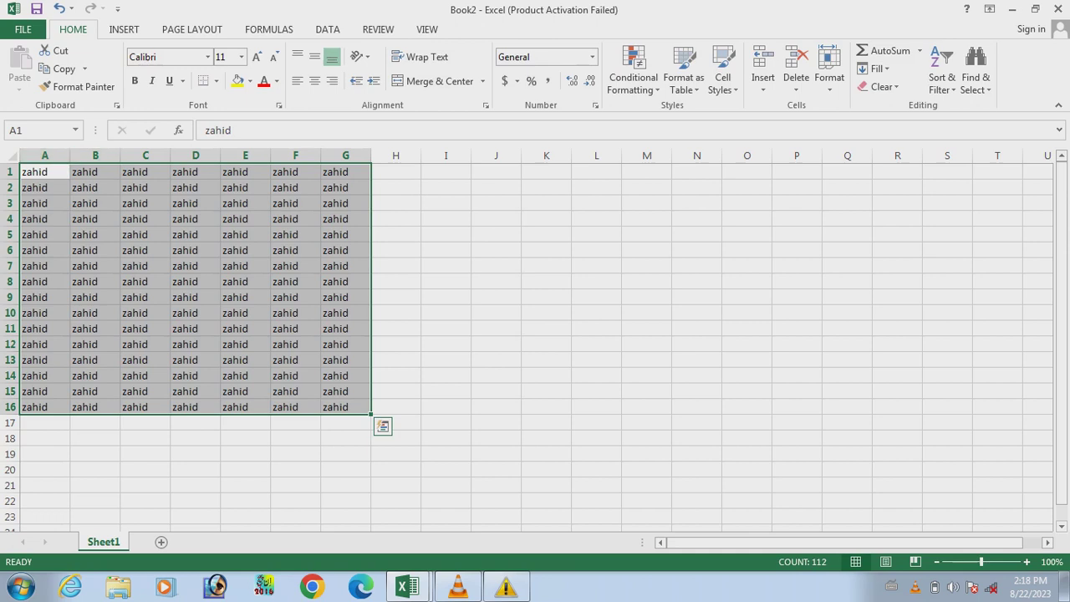
pyautogui.click(96, 203)
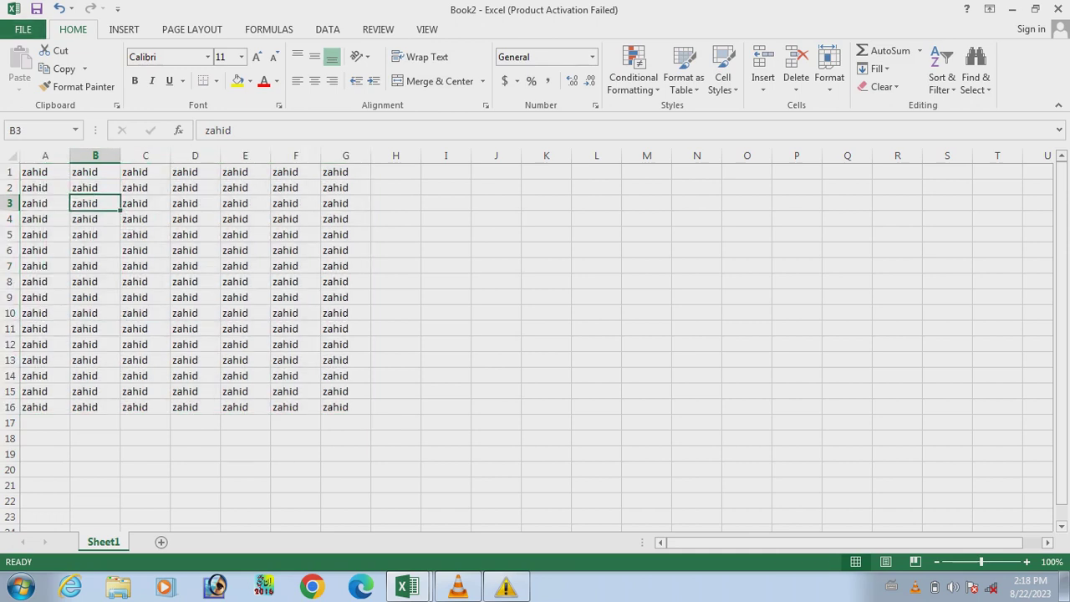
pyautogui.hotkey('alt', 'f')
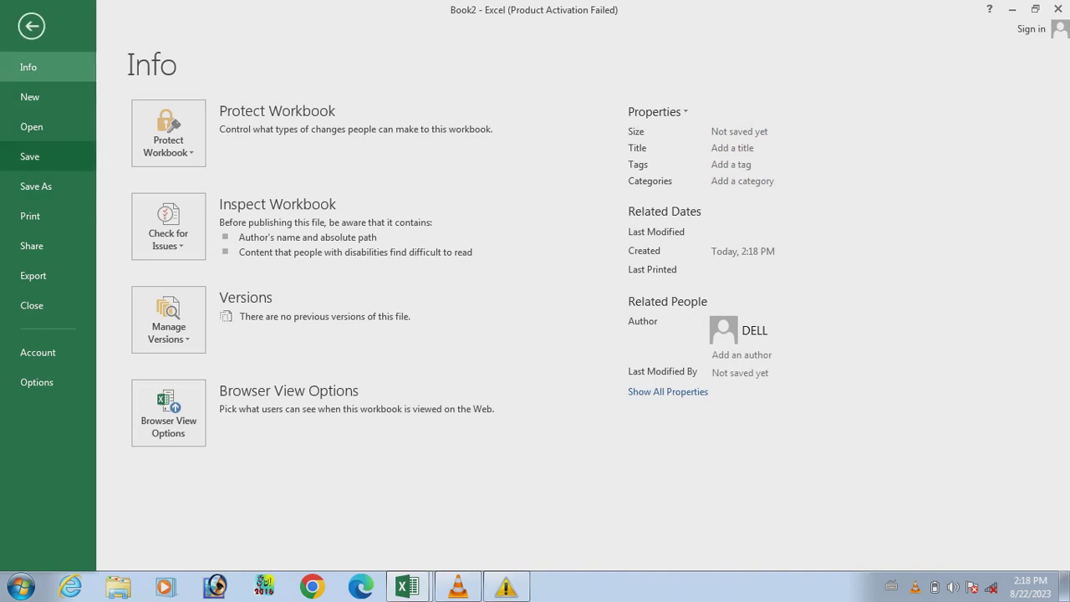
# Save the workbook as 'abc' in the Desktop folder
pyautogui.click(29, 157)
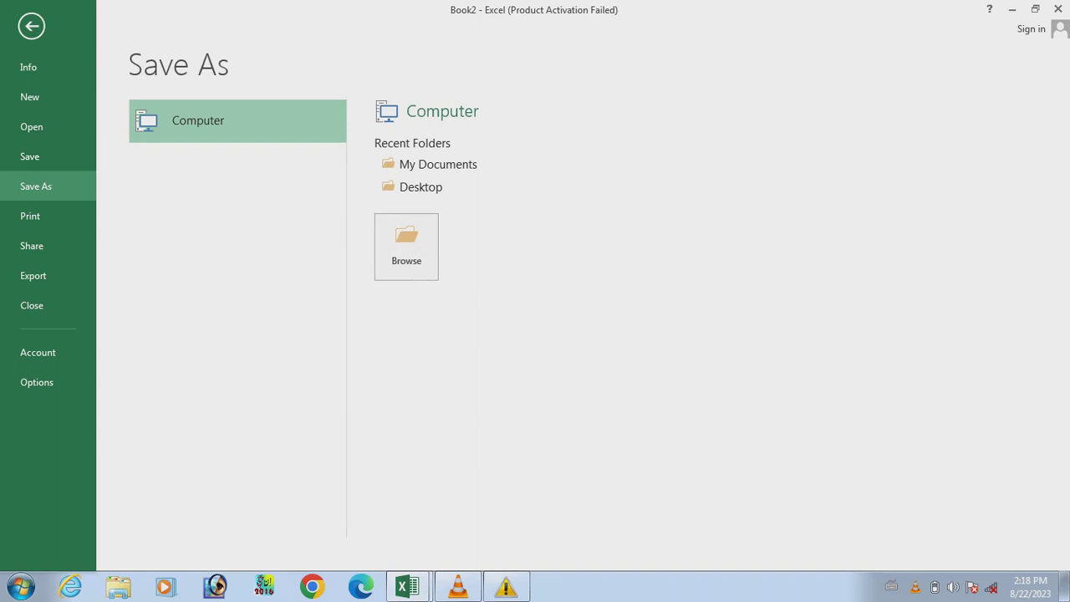
pyautogui.click(406, 247)
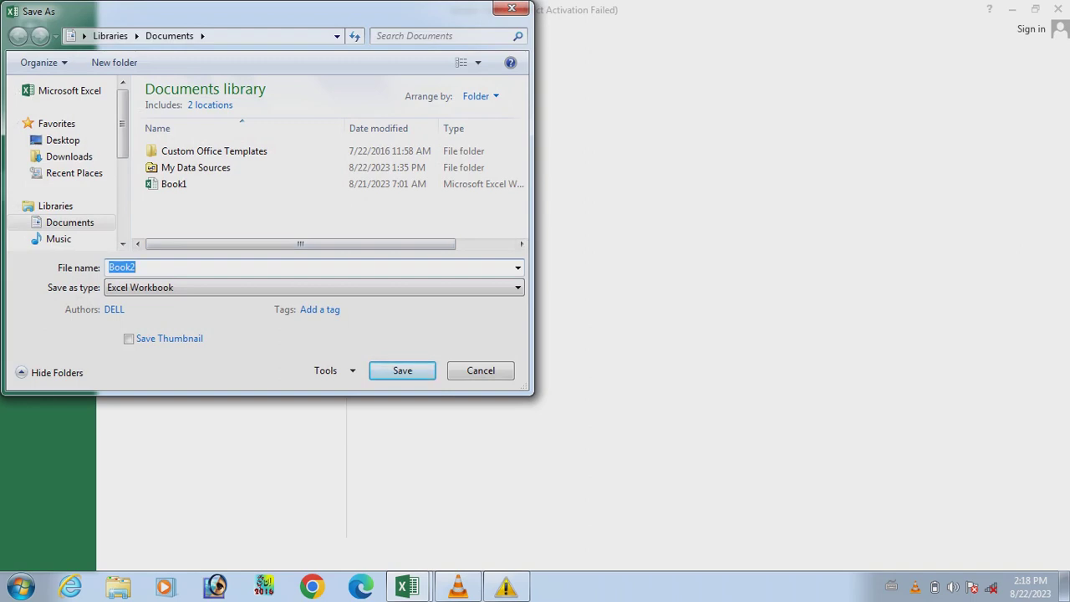
pyautogui.press('BackSpace')
pyautogui.write('a')
pyautogui.write('bc')
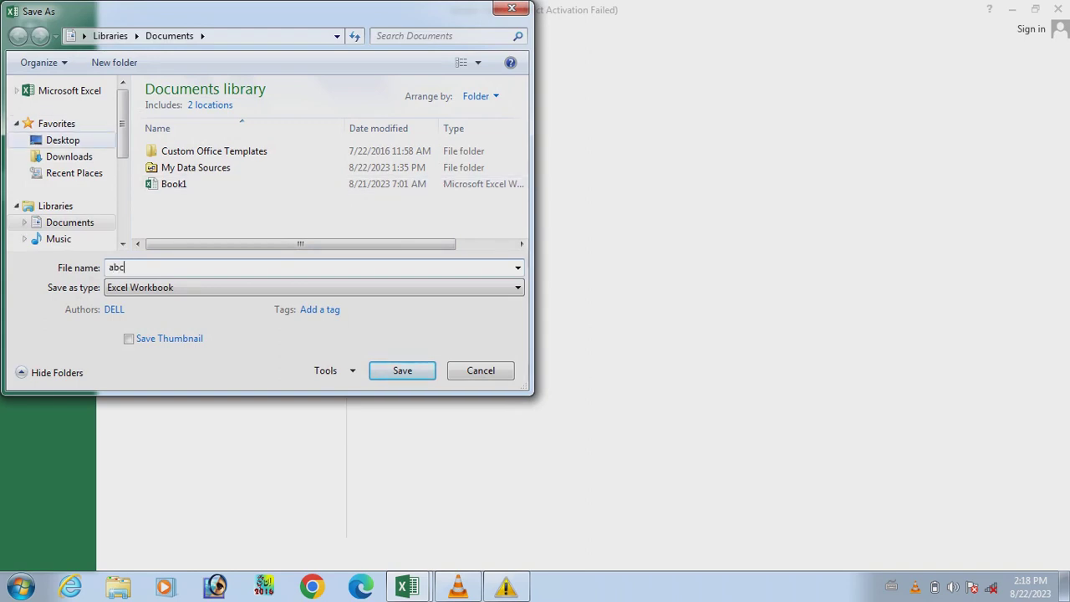
pyautogui.click(63, 140)
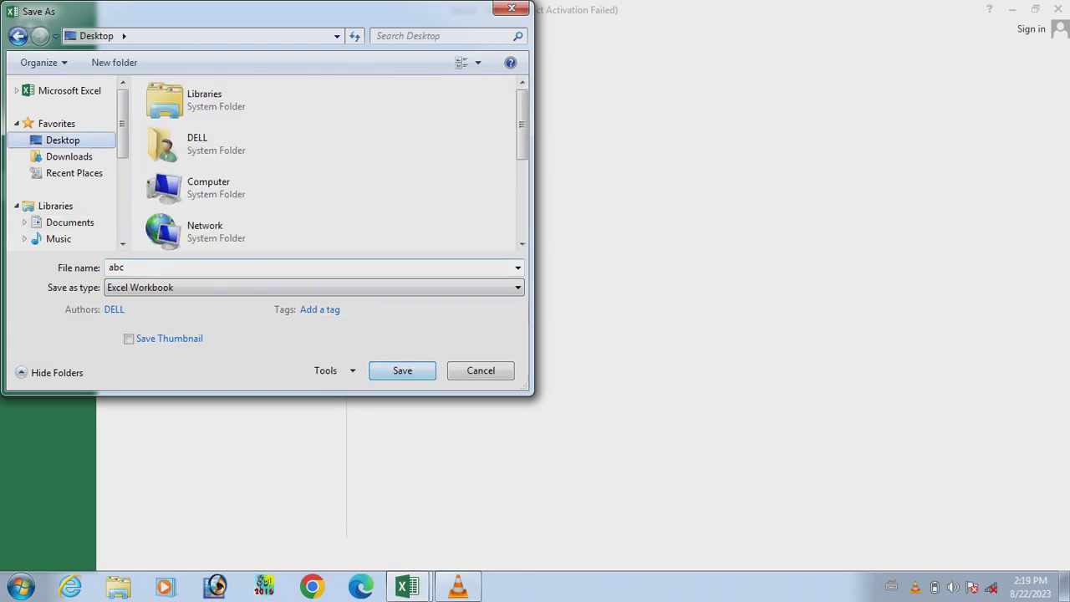
pyautogui.click(116, 267)
pyautogui.press('Return')
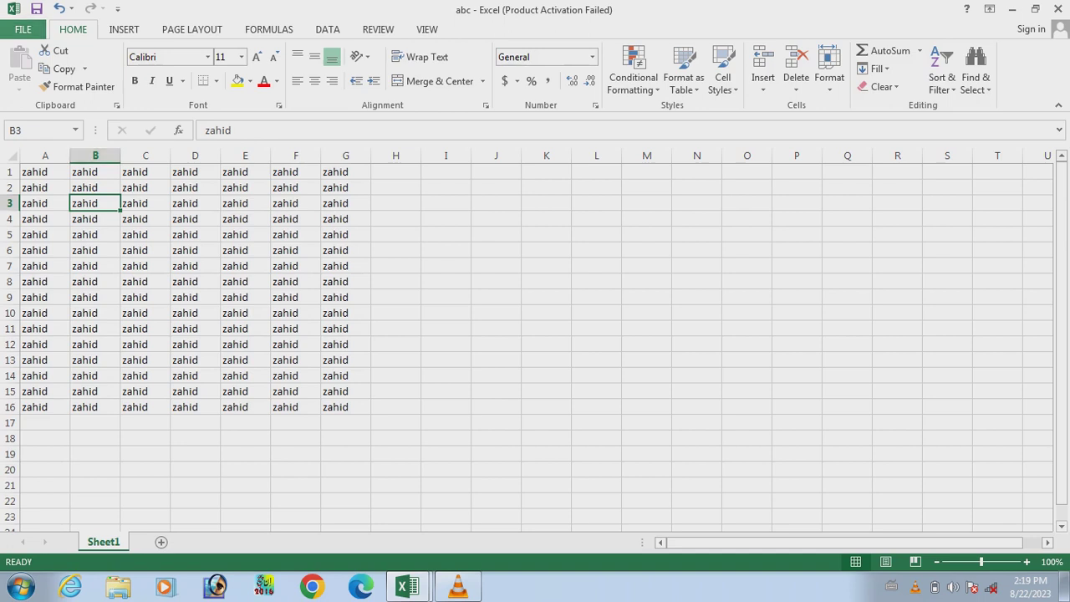
# Open the Print page to preview abc's filled range on one Letter portrait page
pyautogui.click(22, 29)
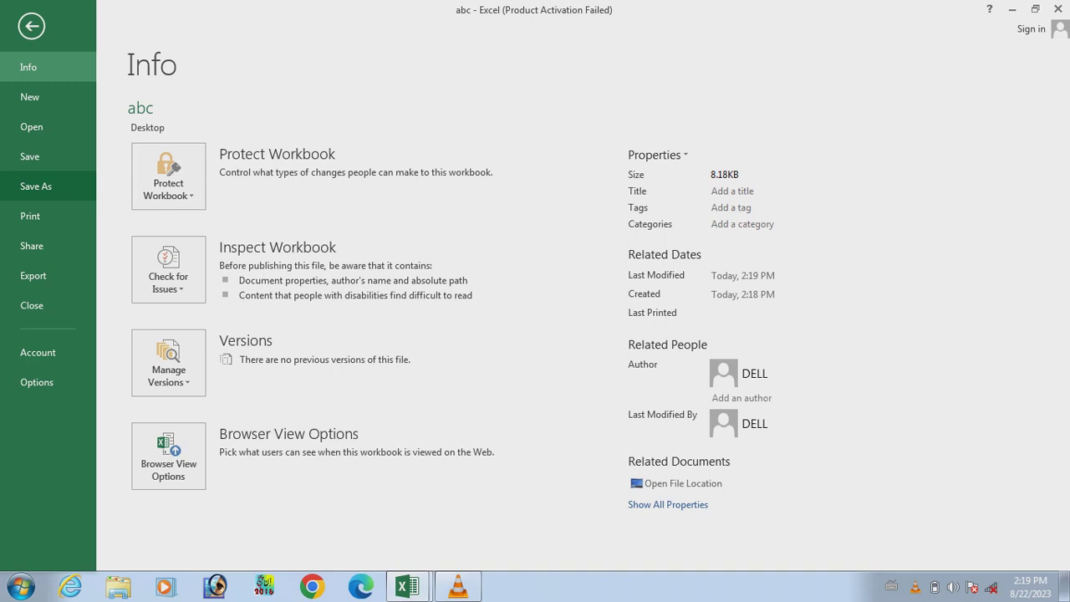
pyautogui.click(36, 185)
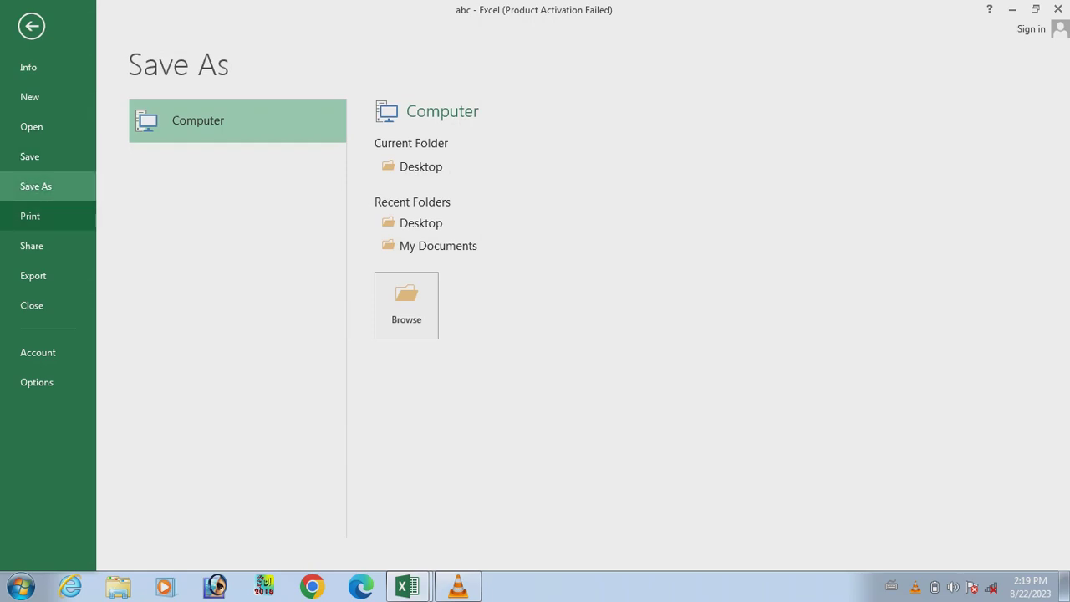
pyautogui.click(30, 215)
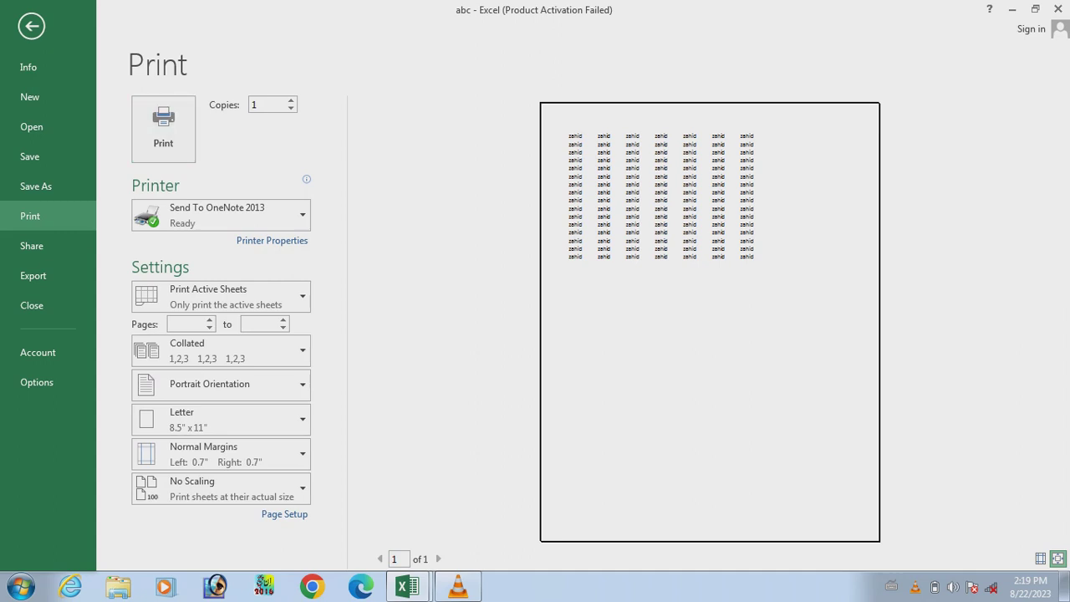
# Set the number of print copies to 4
pyautogui.click(290, 100)
pyautogui.click(290, 99)
pyautogui.click(290, 99)
pyautogui.click(290, 99)
pyautogui.click(290, 99)
pyautogui.click(290, 108)
pyautogui.click(290, 108)
pyautogui.click(290, 108)
pyautogui.click(290, 108)
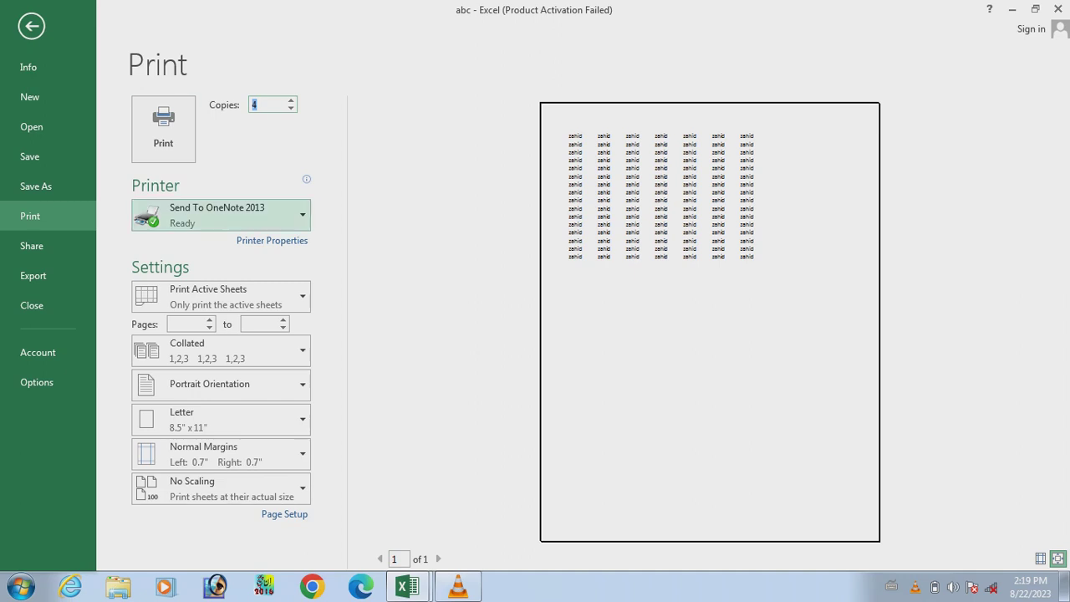
# Check the printer list, then open the Send To OneNote 2013 printer's properties
pyautogui.click(222, 214)
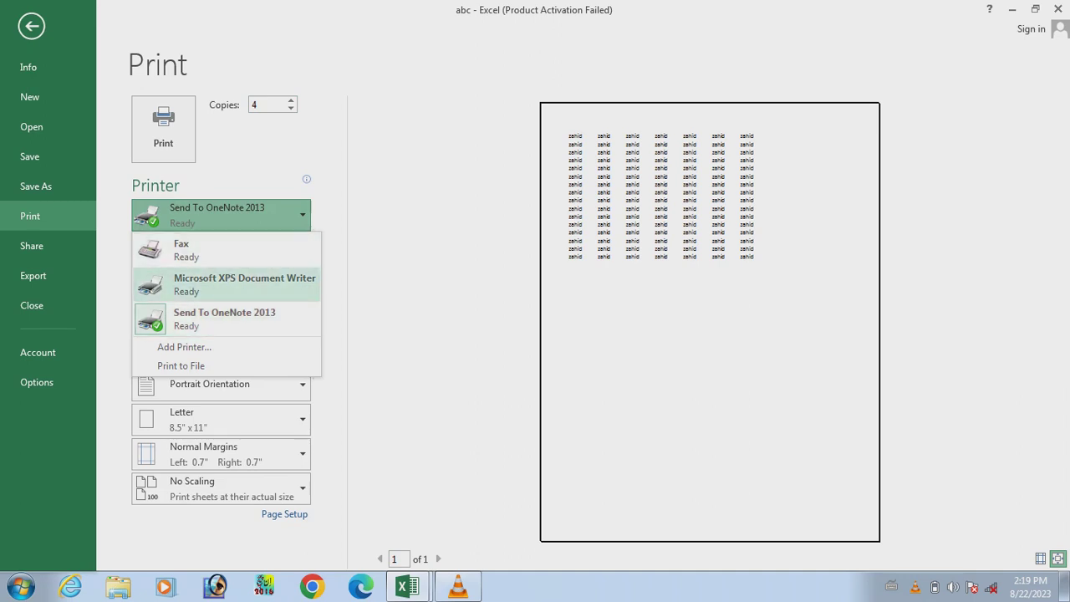
pyautogui.press('Escape')
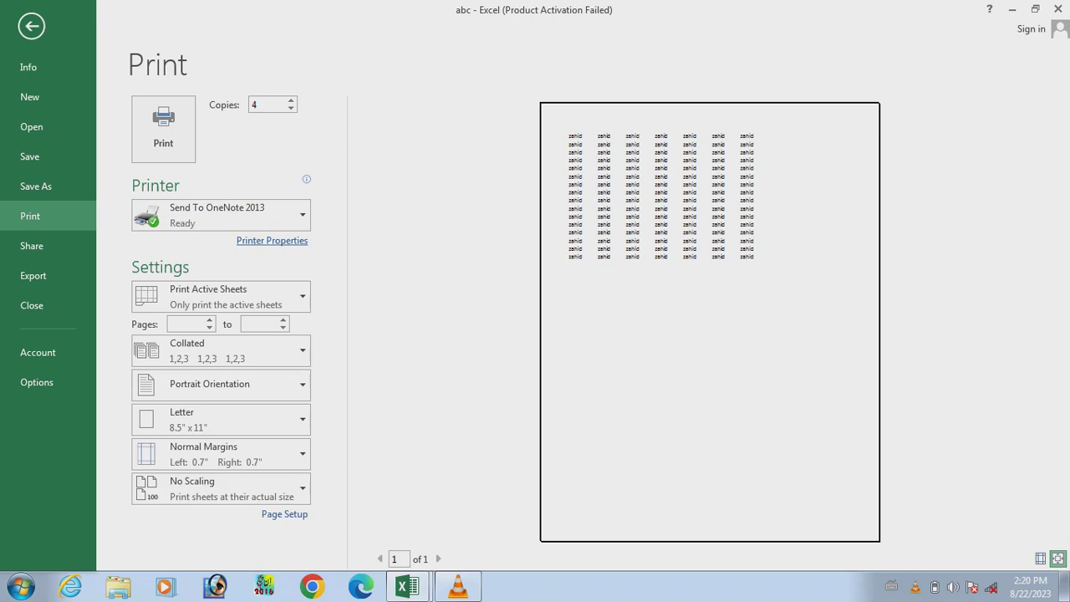
pyautogui.click(272, 241)
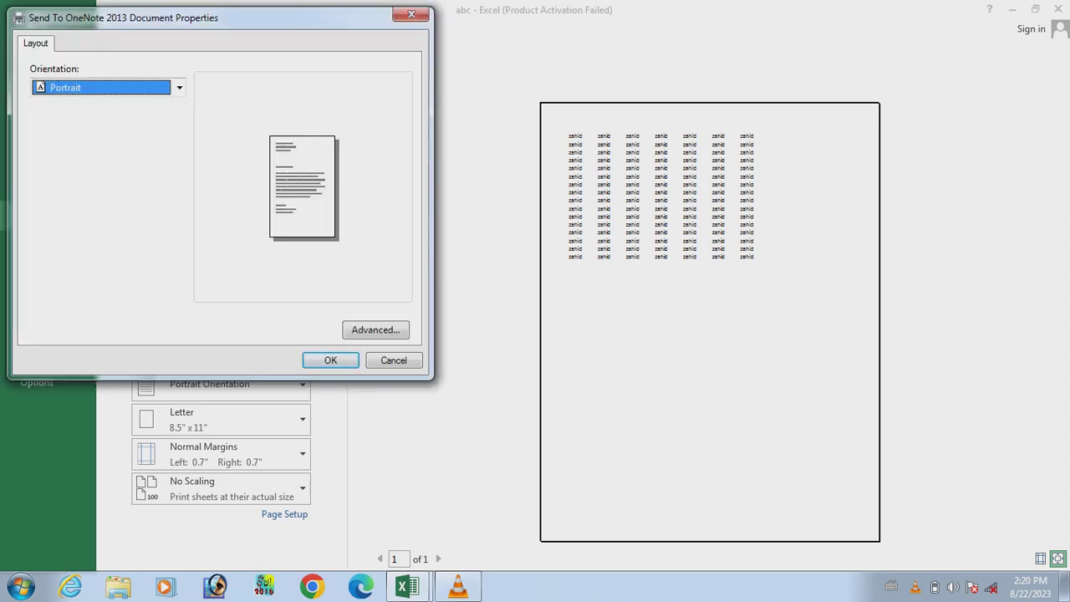
# Try Landscape as the OneNote printer's page orientation
pyautogui.click(179, 86)
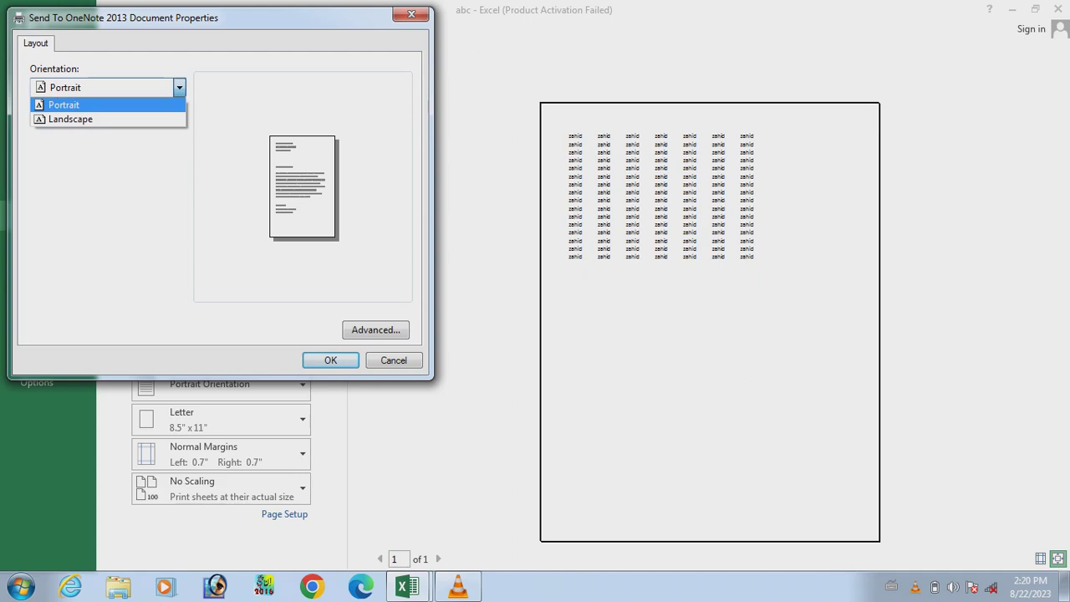
pyautogui.press('Down')
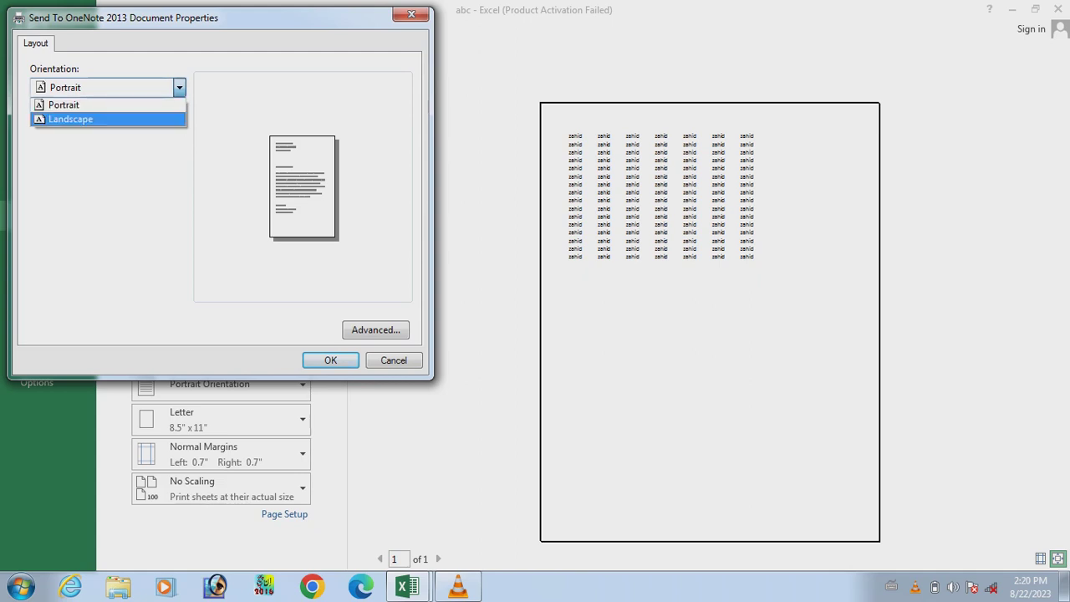
pyautogui.press('Up')
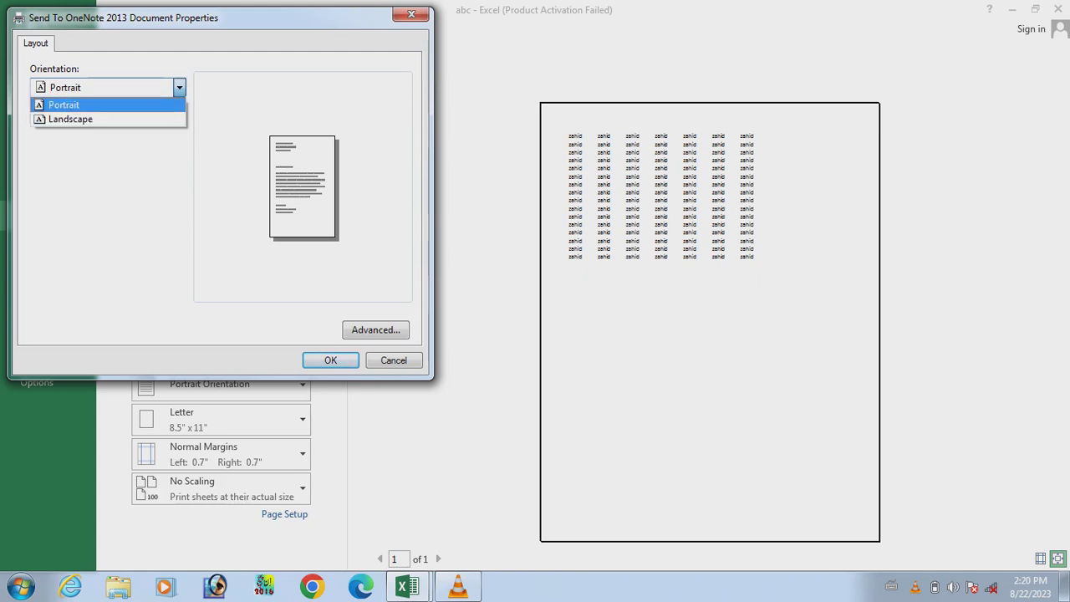
pyautogui.press('Down')
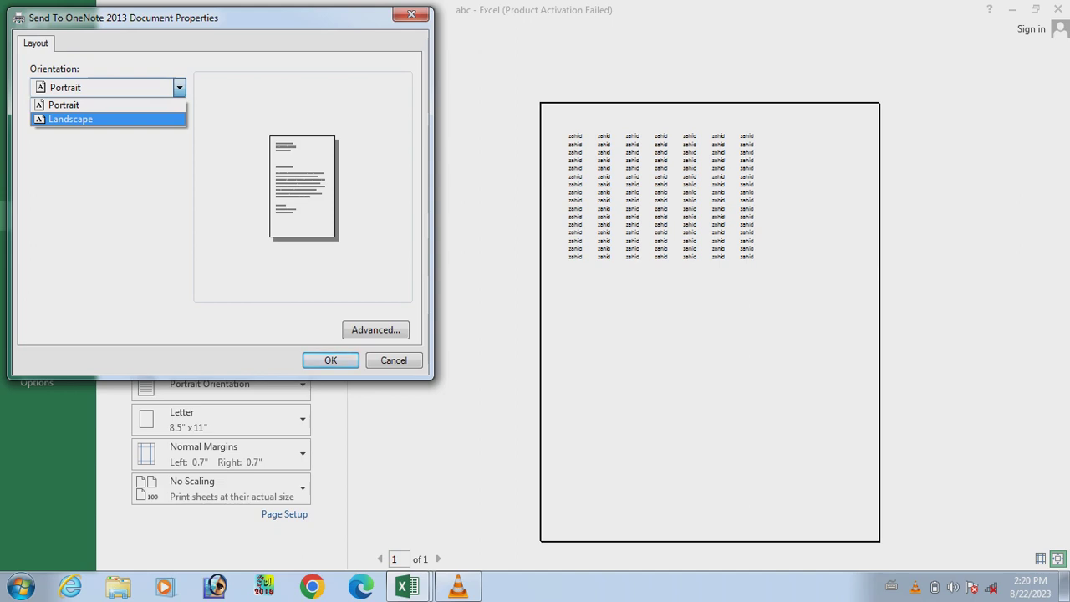
pyautogui.press('Return')
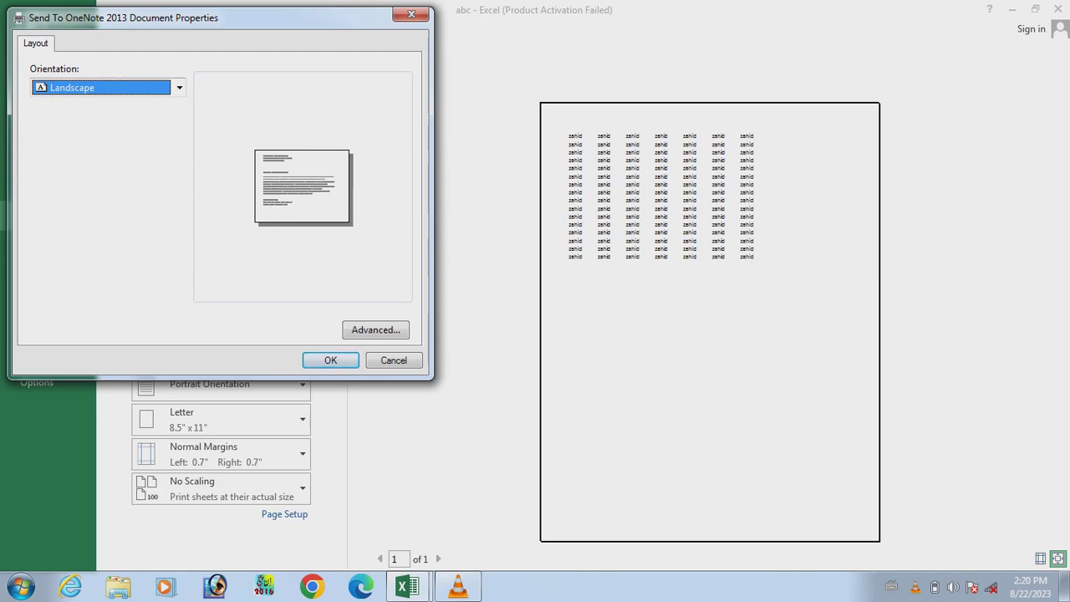
pyautogui.press('Return')
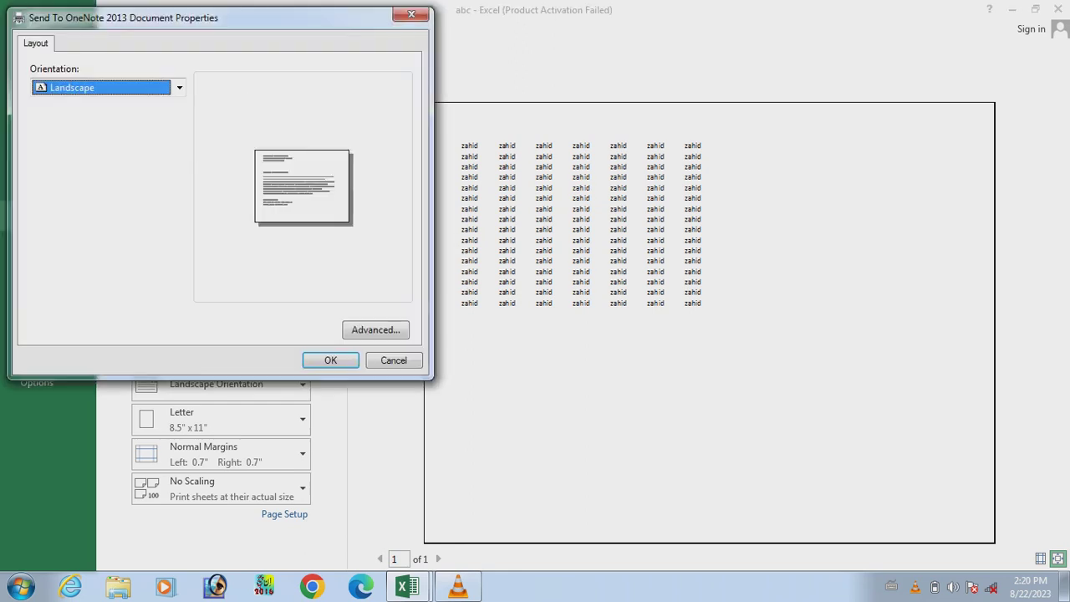
# Set the orientation back to Portrait and confirm the printer properties with OK
pyautogui.click(179, 87)
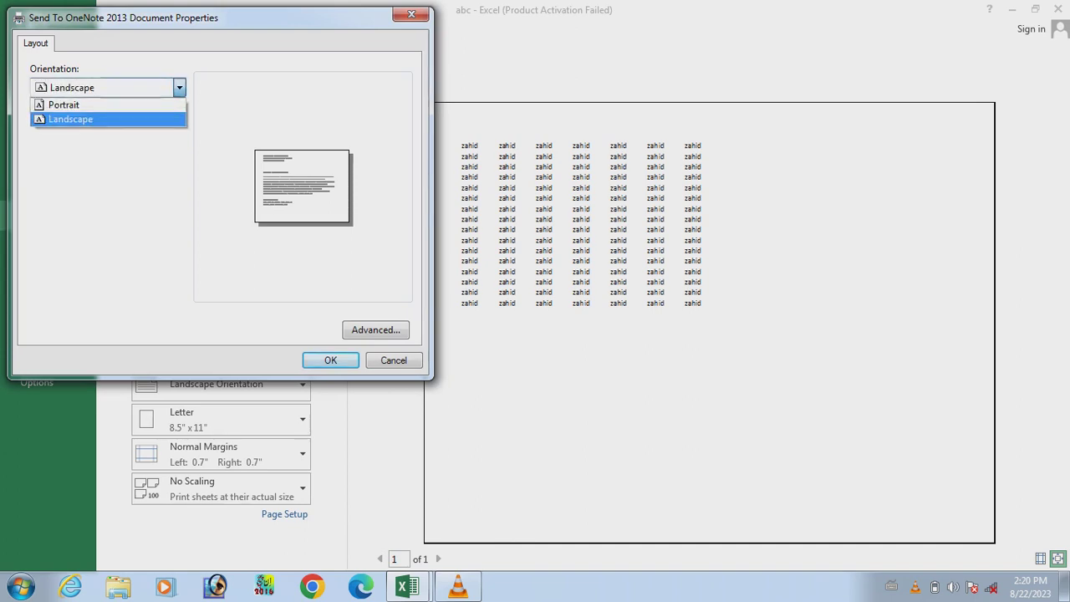
pyautogui.click(63, 104)
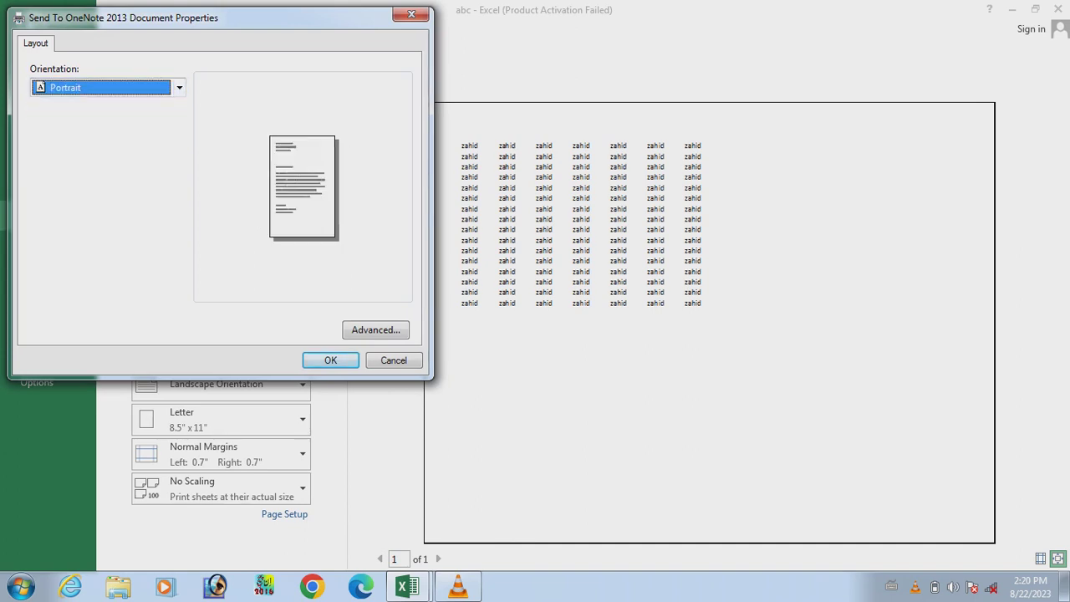
pyautogui.click(330, 360)
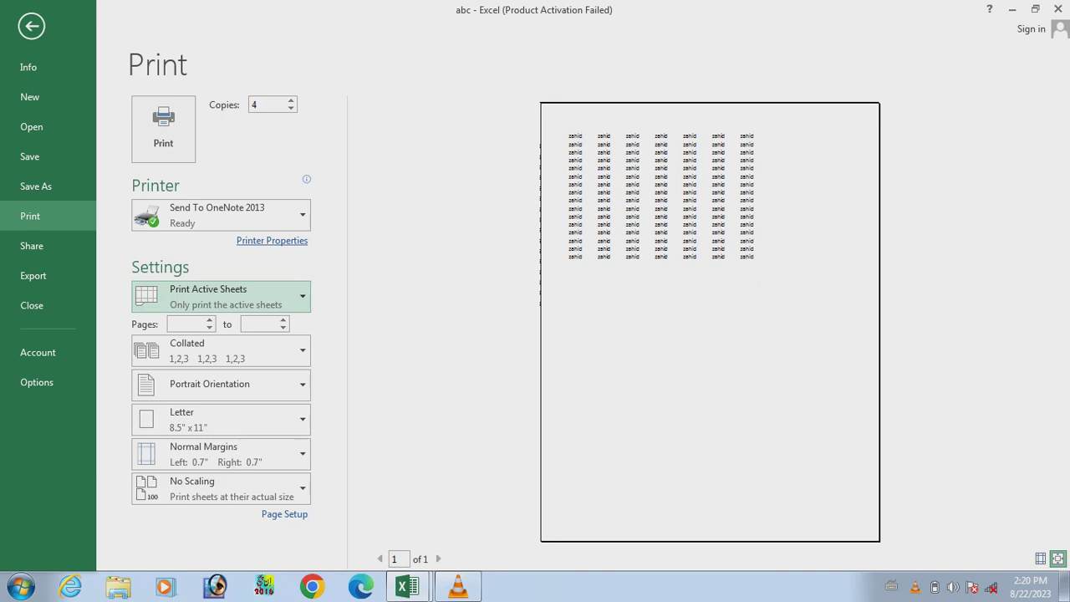
# Change the print scope from Print Active Sheets to Print Entire Workbook
pyautogui.click(222, 297)
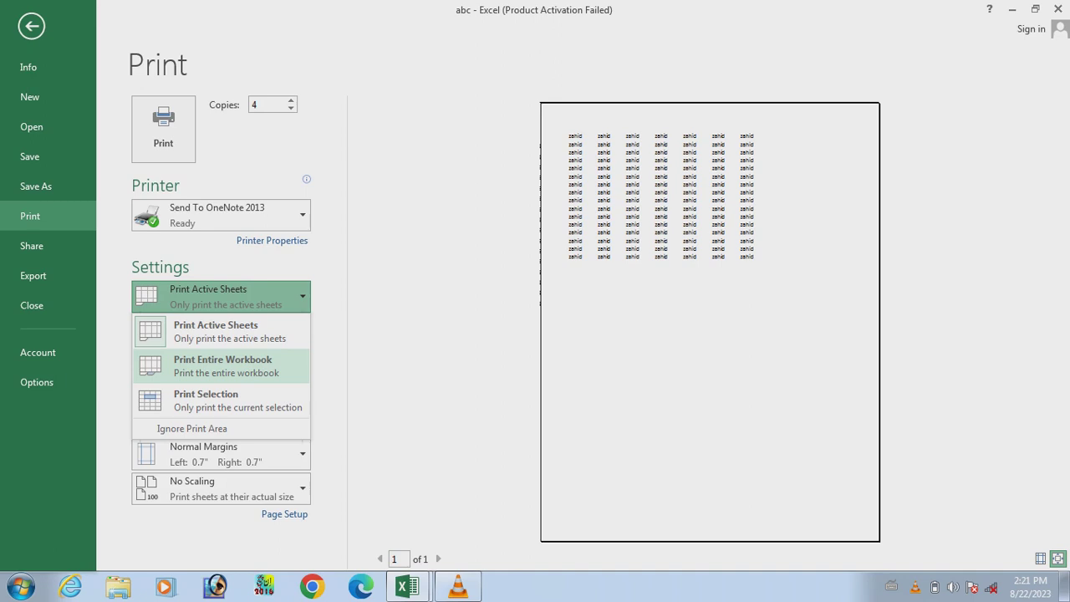
pyautogui.click(222, 365)
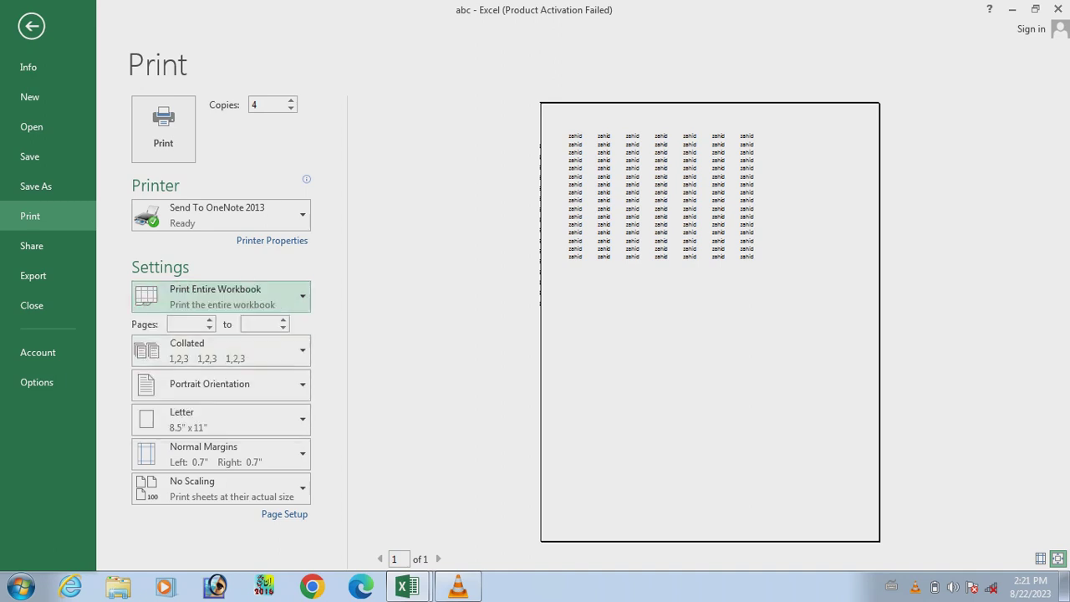
pyautogui.click(221, 296)
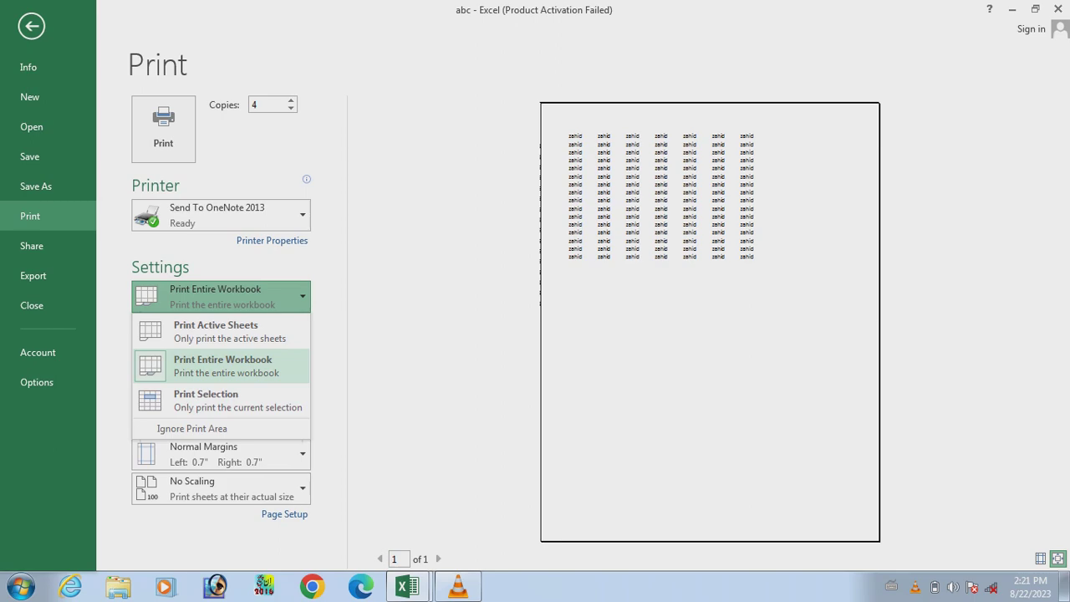
# Select cells A1:G9 on the sheet and go back to the Print page
pyautogui.press('Escape')
pyautogui.press('Escape')
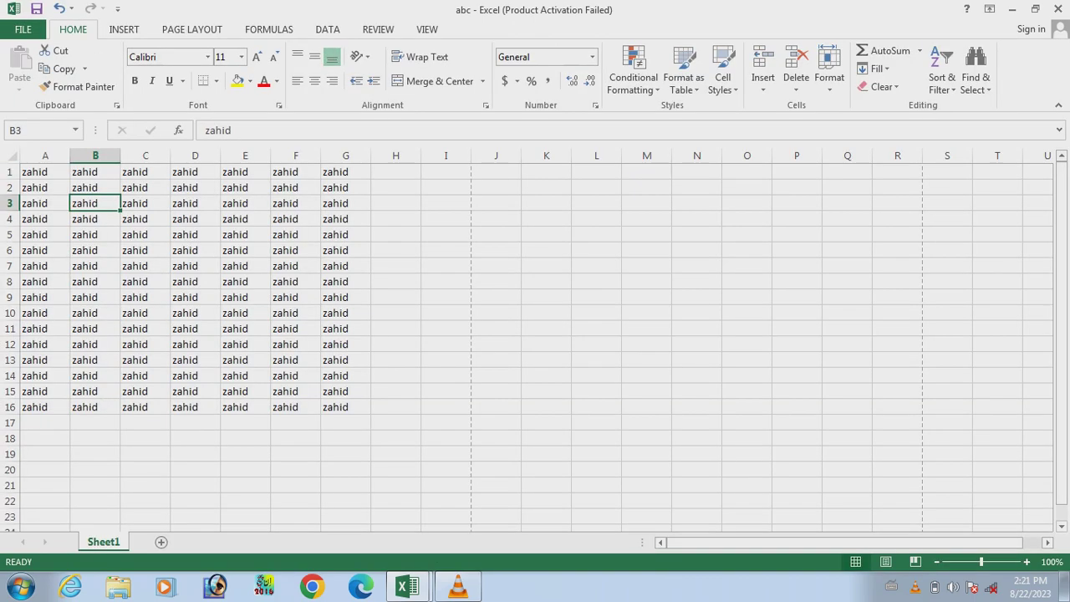
pyautogui.moveTo(34, 171); pyautogui.dragTo(339, 297)
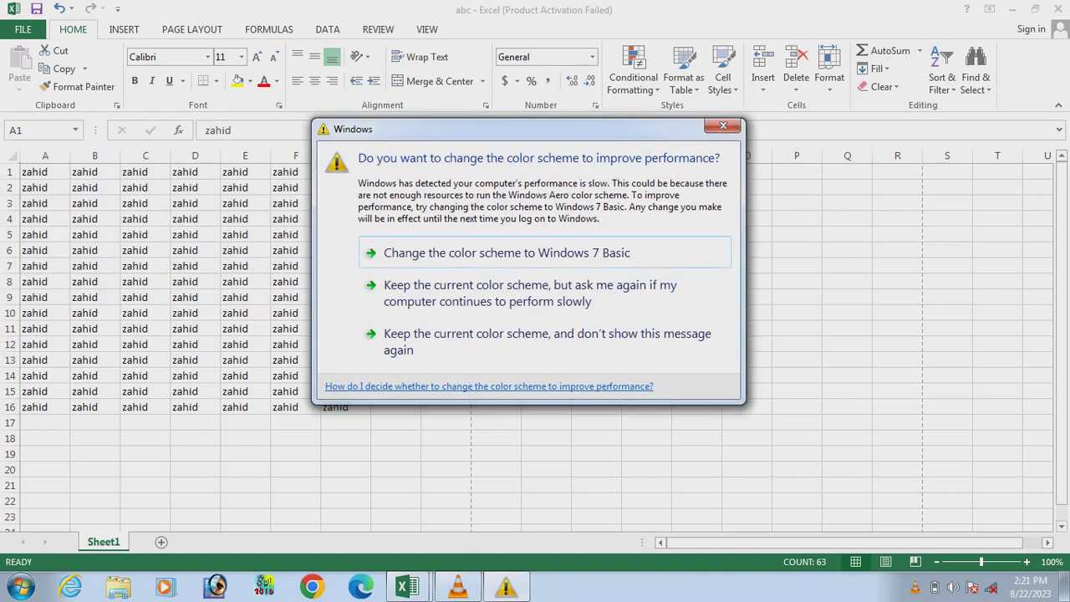
pyautogui.press('Escape')
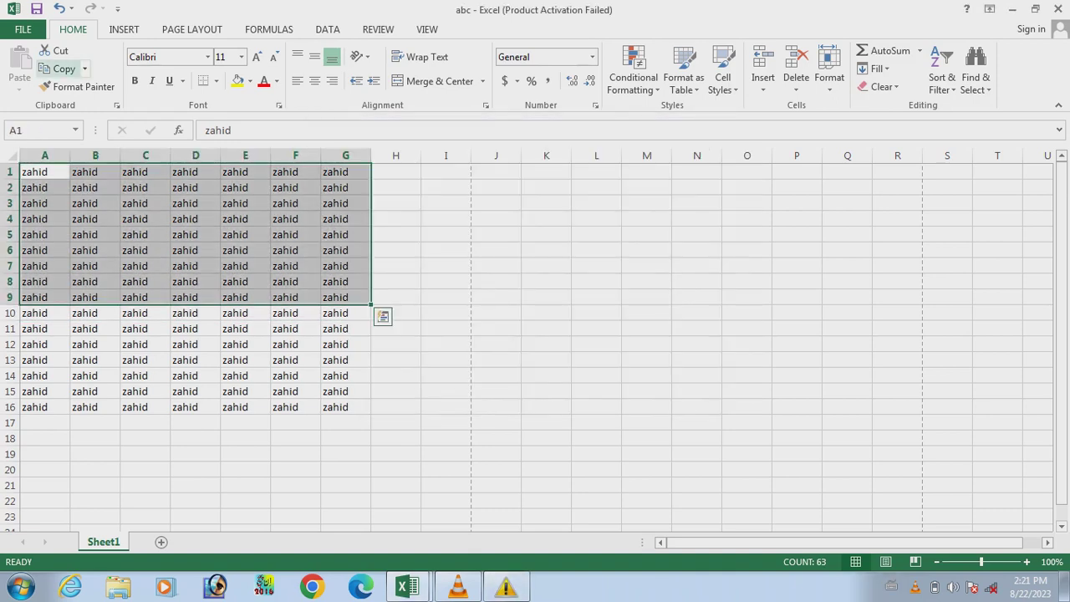
pyautogui.click(22, 29)
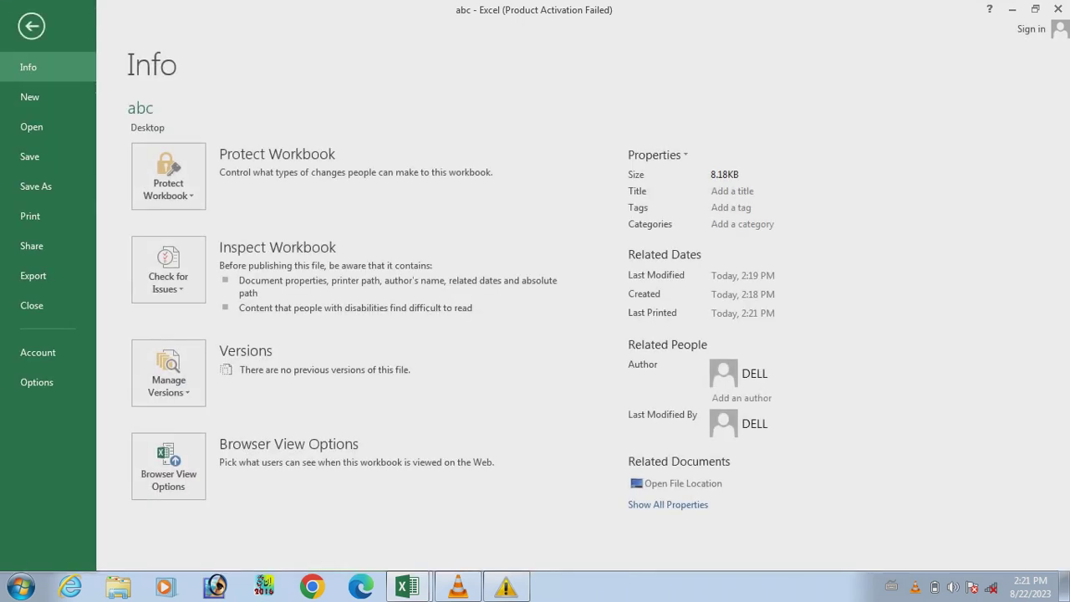
pyautogui.click(30, 216)
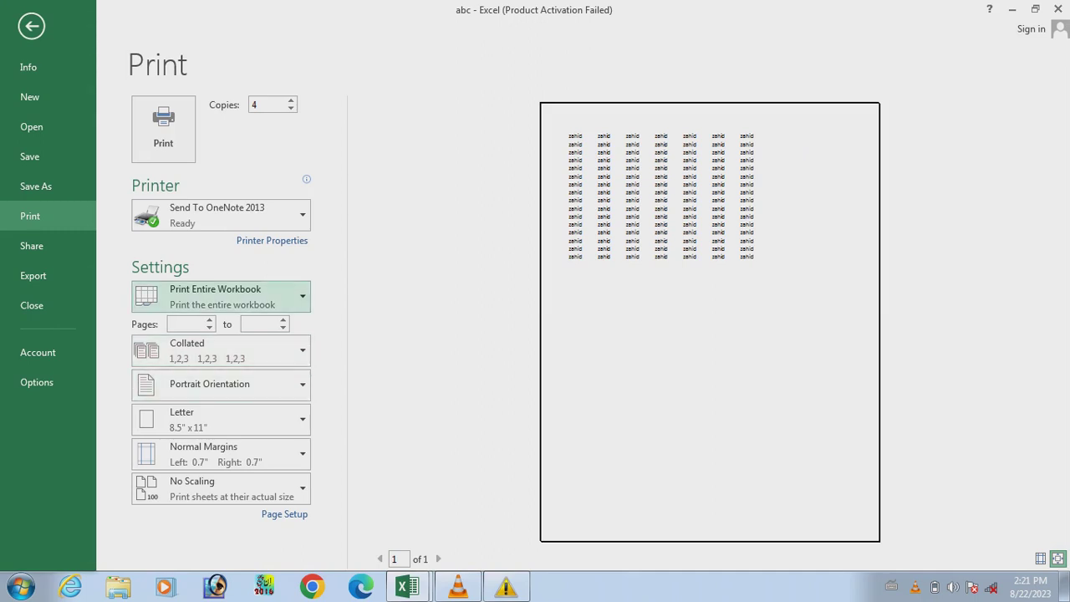
# Set the print scope to Print Selection and keep the copies Collated
pyautogui.click(221, 297)
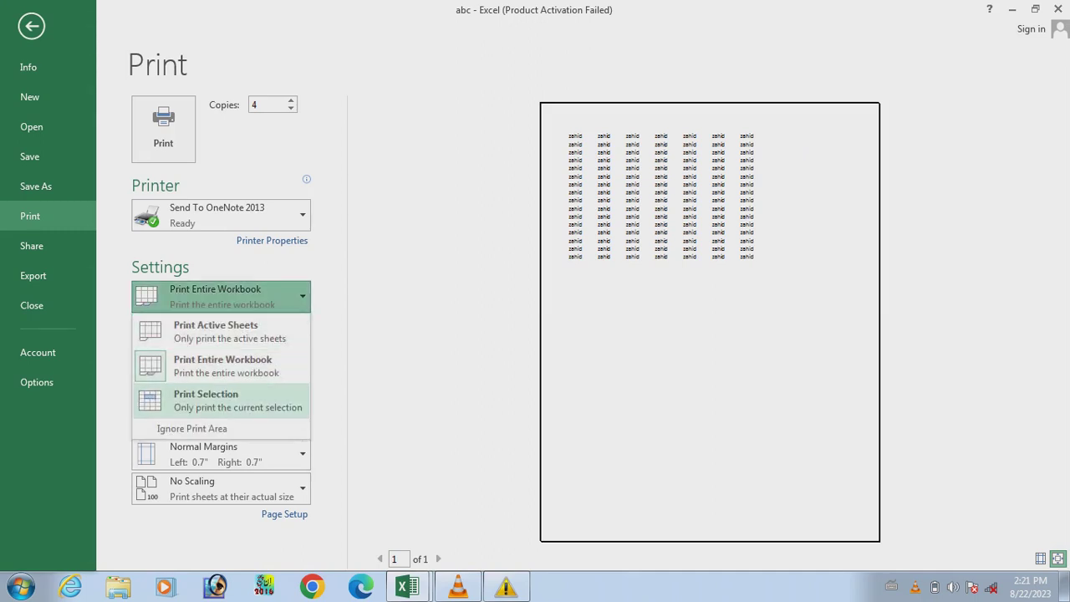
pyautogui.click(222, 399)
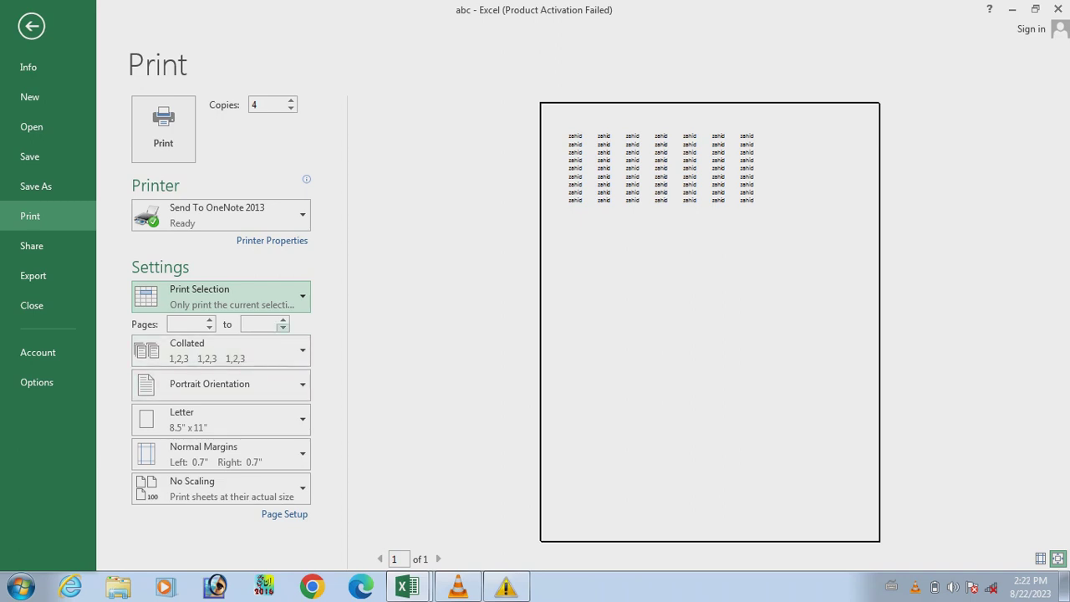
pyautogui.click(221, 297)
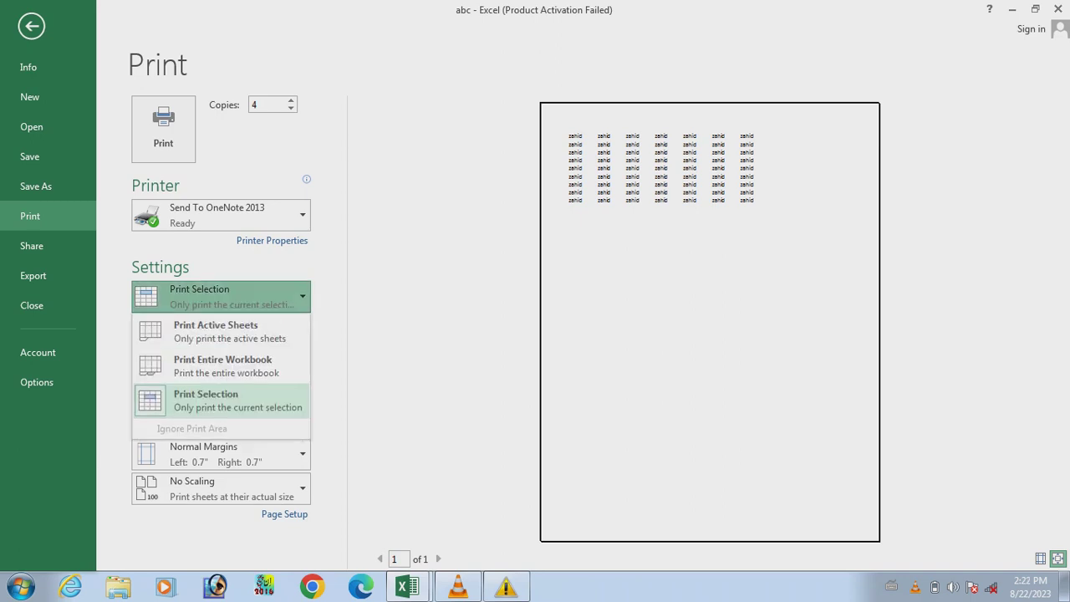
pyautogui.press('Escape')
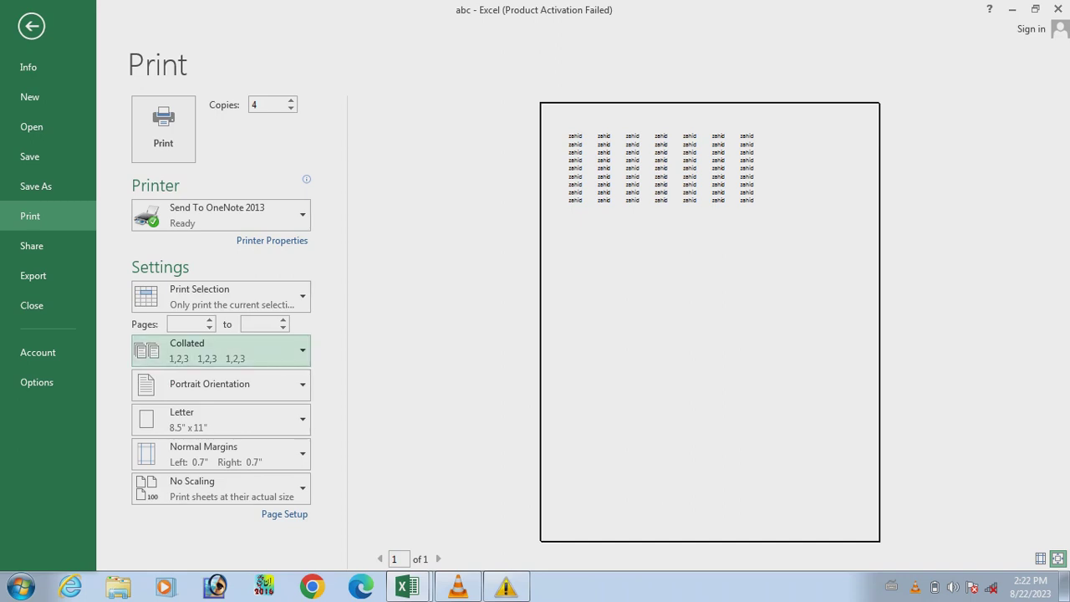
pyautogui.click(221, 351)
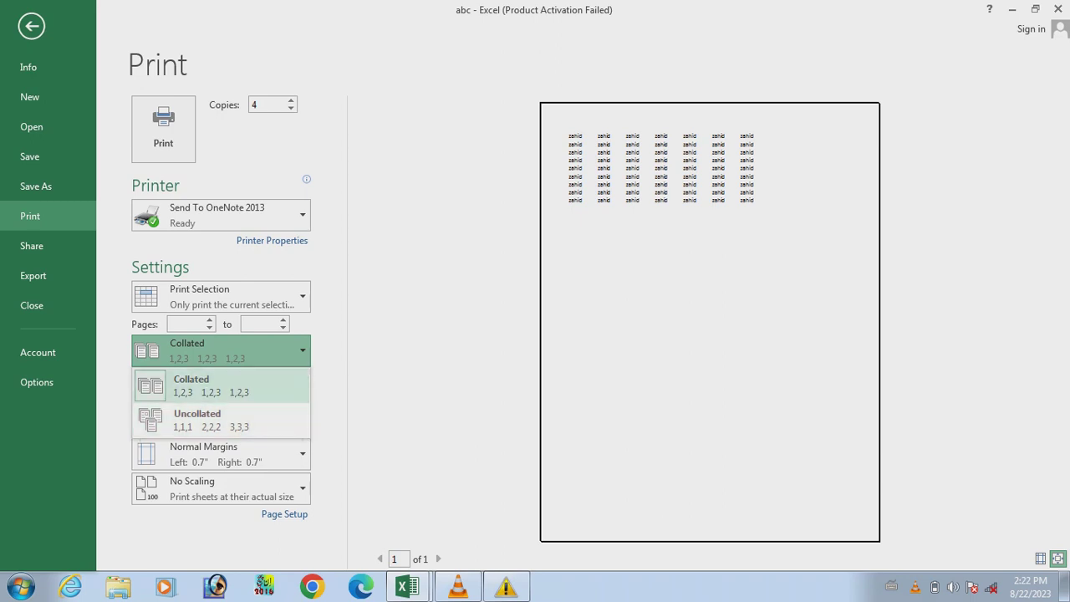
pyautogui.click(209, 385)
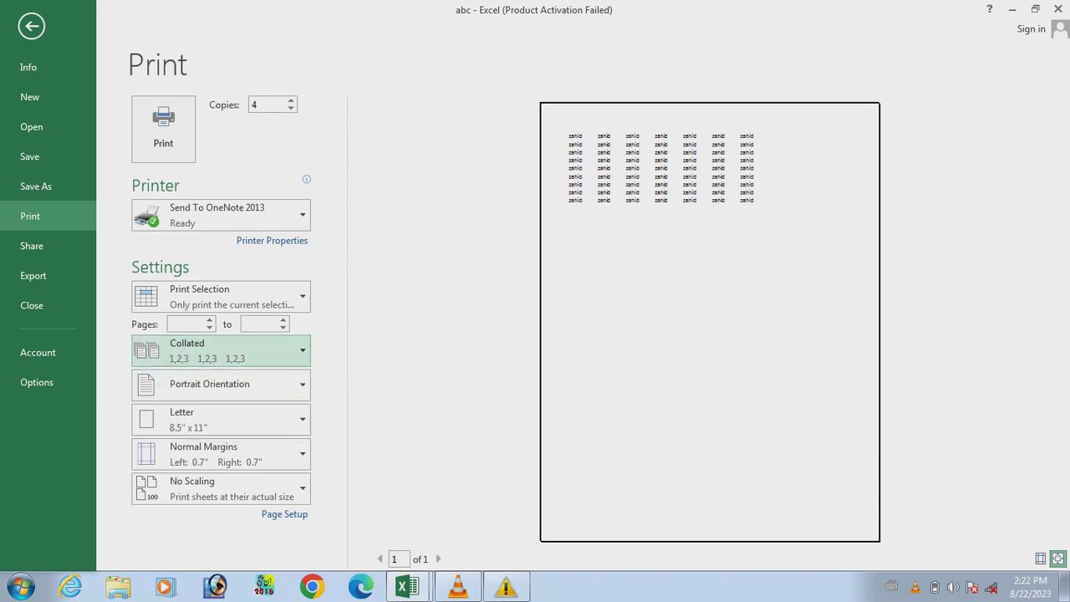
pyautogui.click(209, 385)
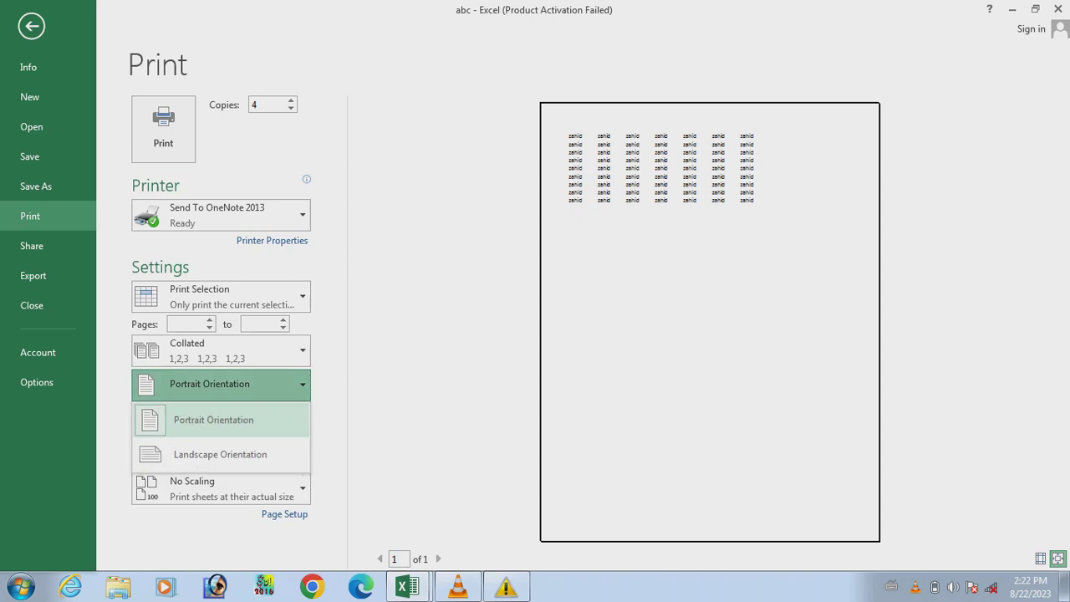
pyautogui.click(213, 420)
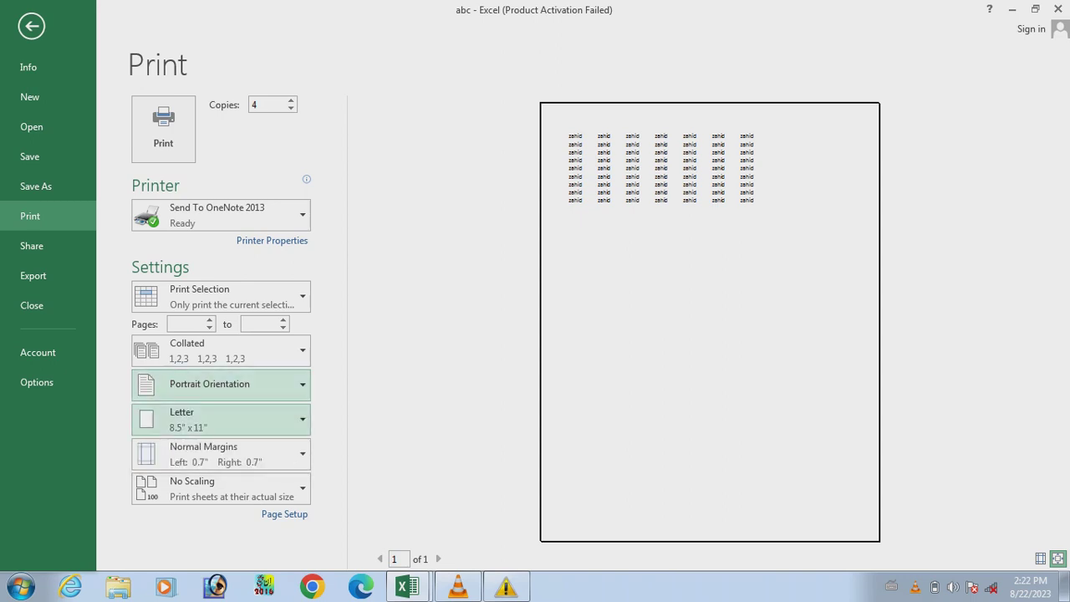
pyautogui.click(209, 384)
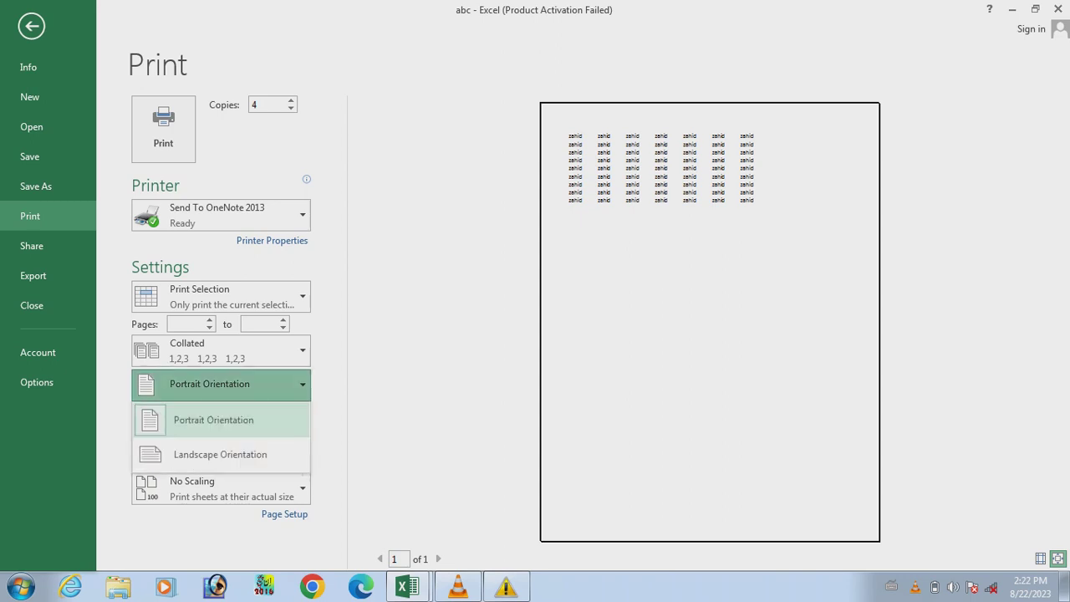
pyautogui.click(219, 454)
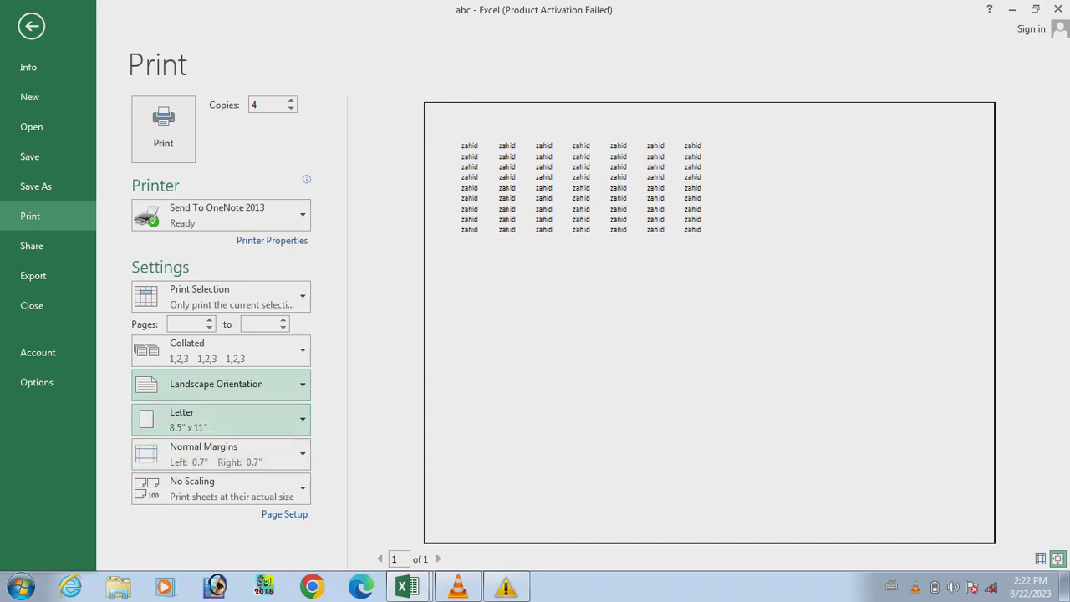
pyautogui.click(217, 384)
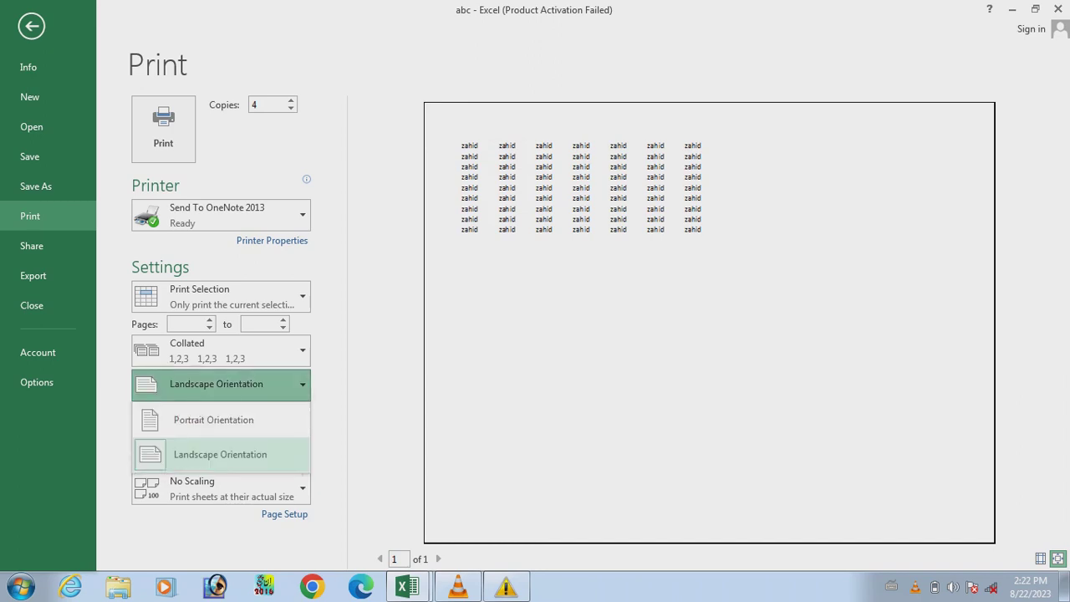
pyautogui.press('Escape')
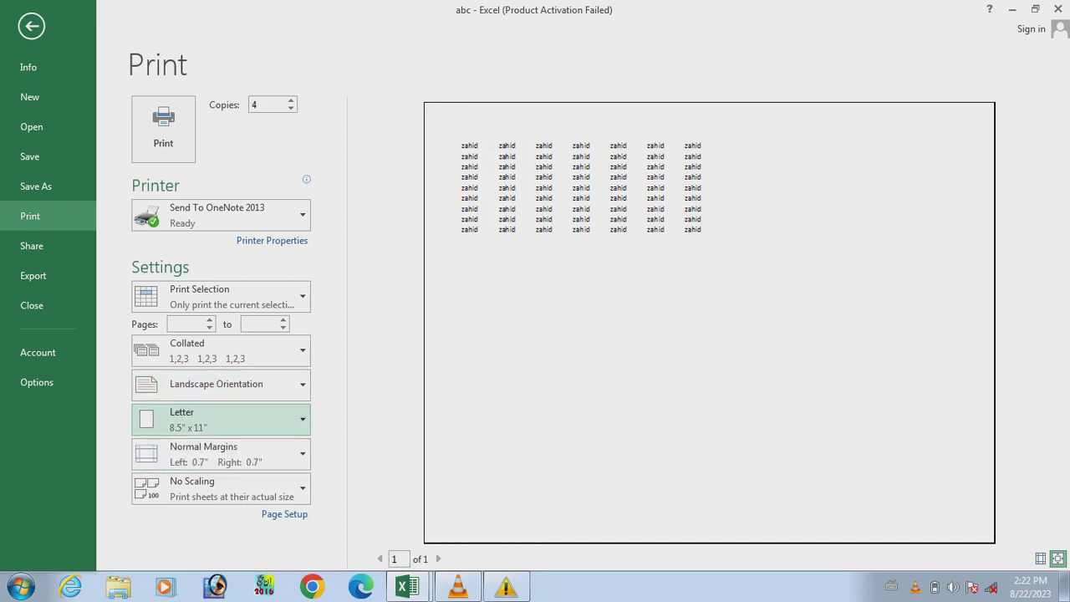
pyautogui.click(221, 419)
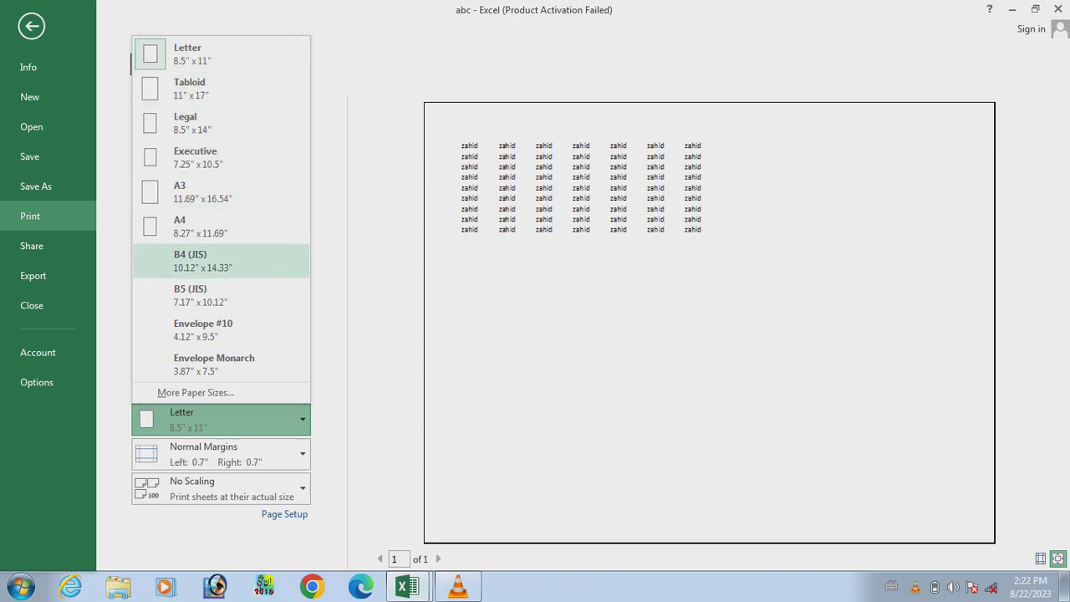
pyautogui.press('Escape')
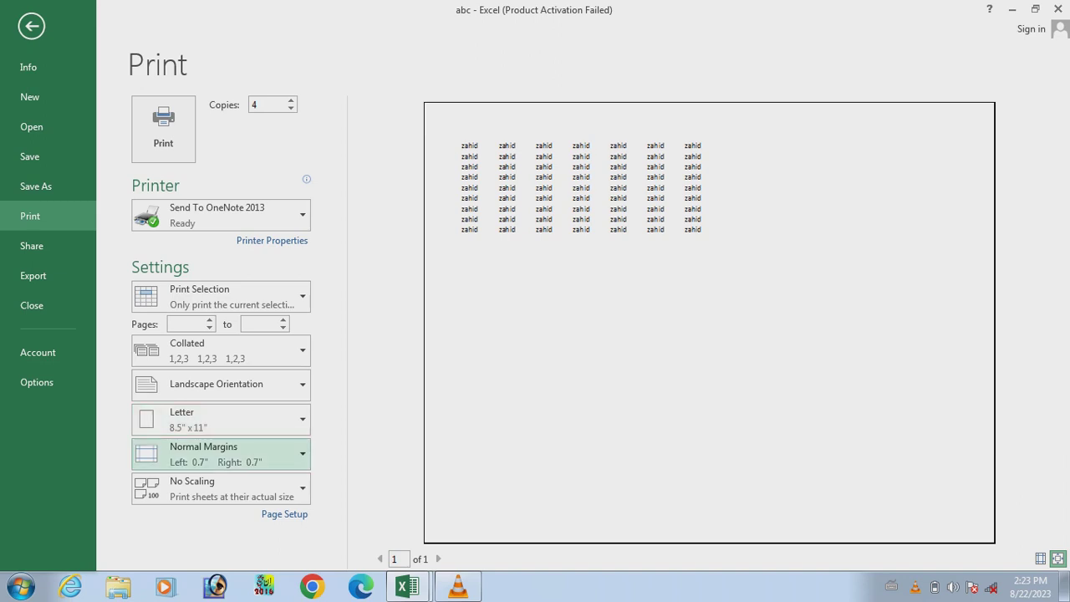
pyautogui.click(221, 454)
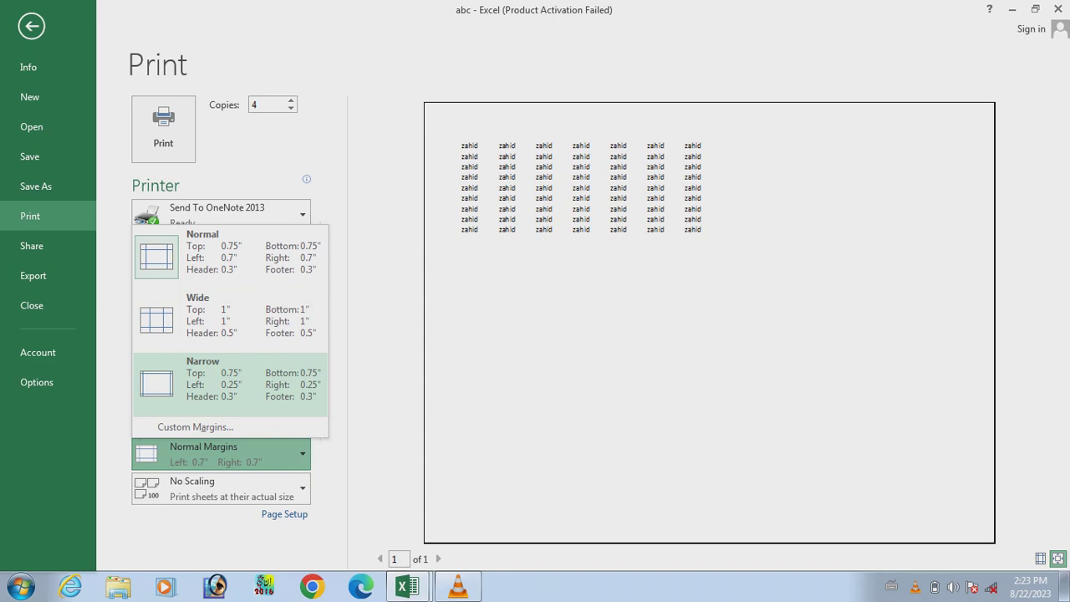
pyautogui.click(230, 383)
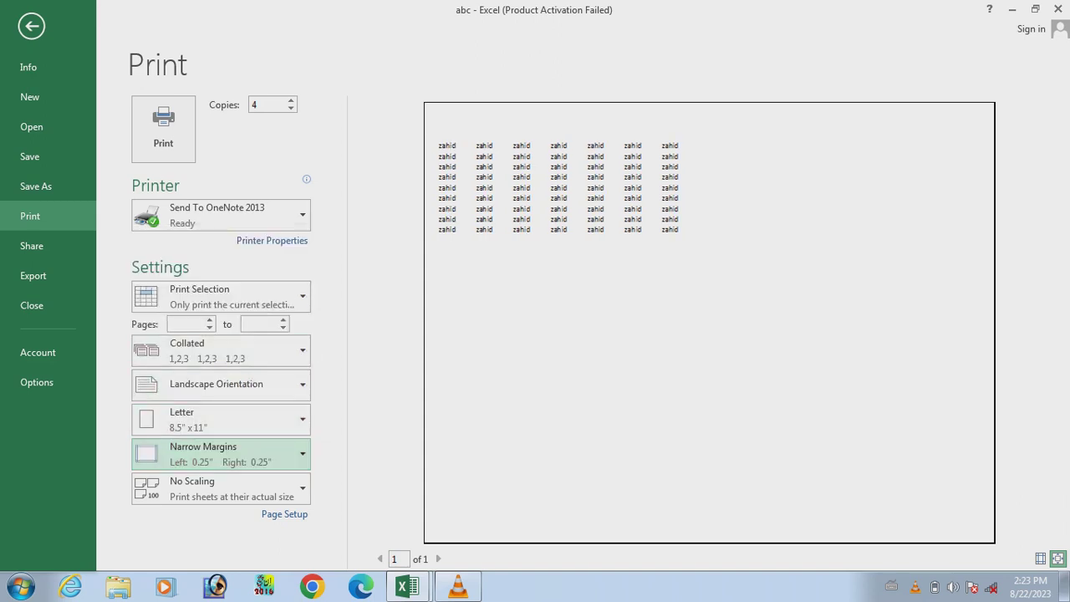
pyautogui.click(222, 454)
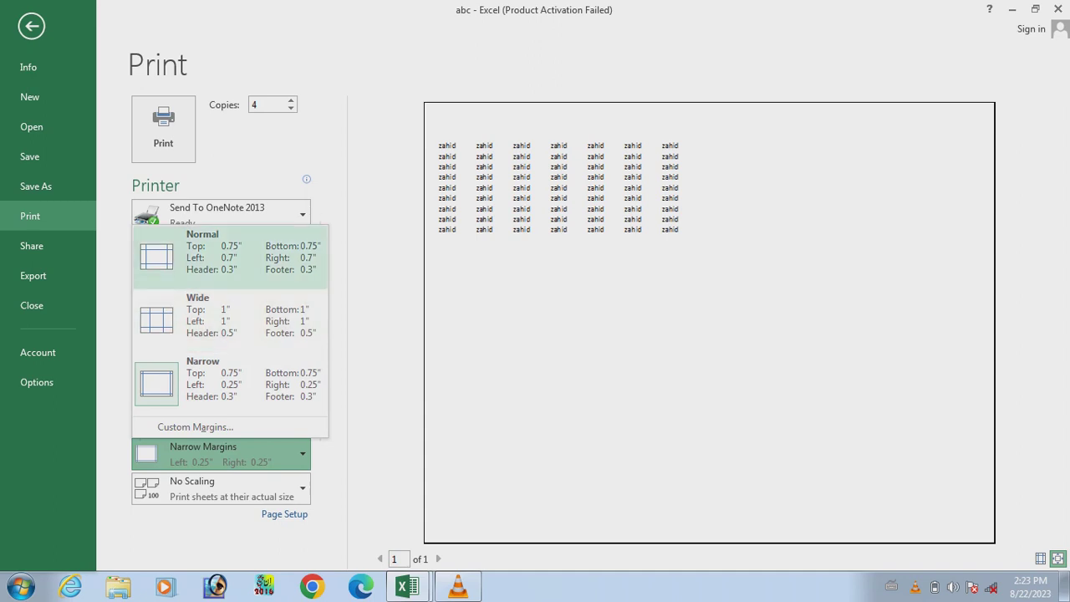
pyautogui.click(230, 255)
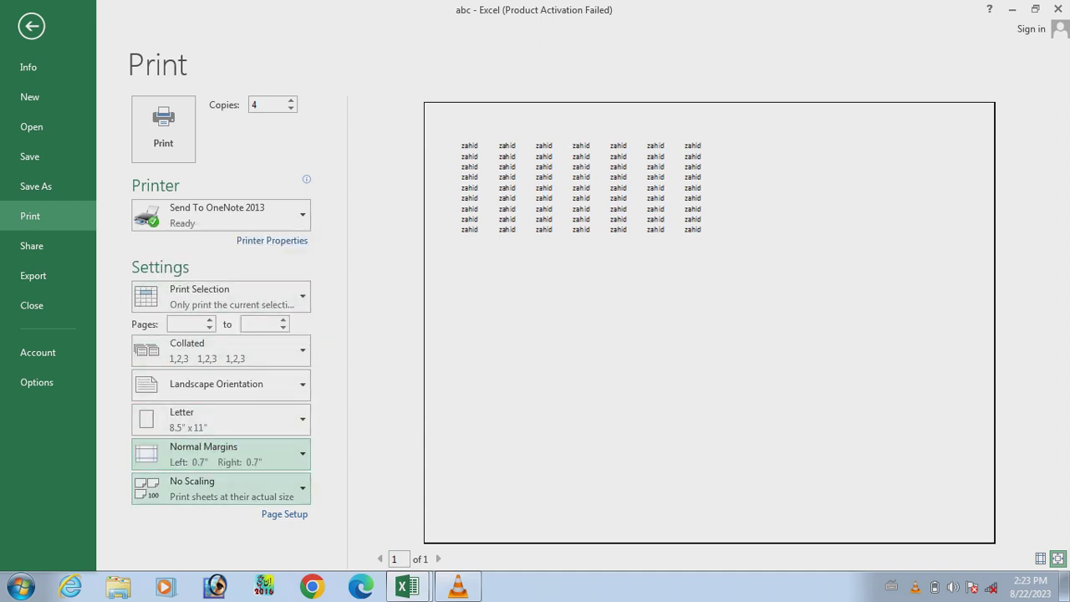
# Try the Fit Sheet on One Page and Fit All Rows on One Page print scaling options
pyautogui.click(221, 488)
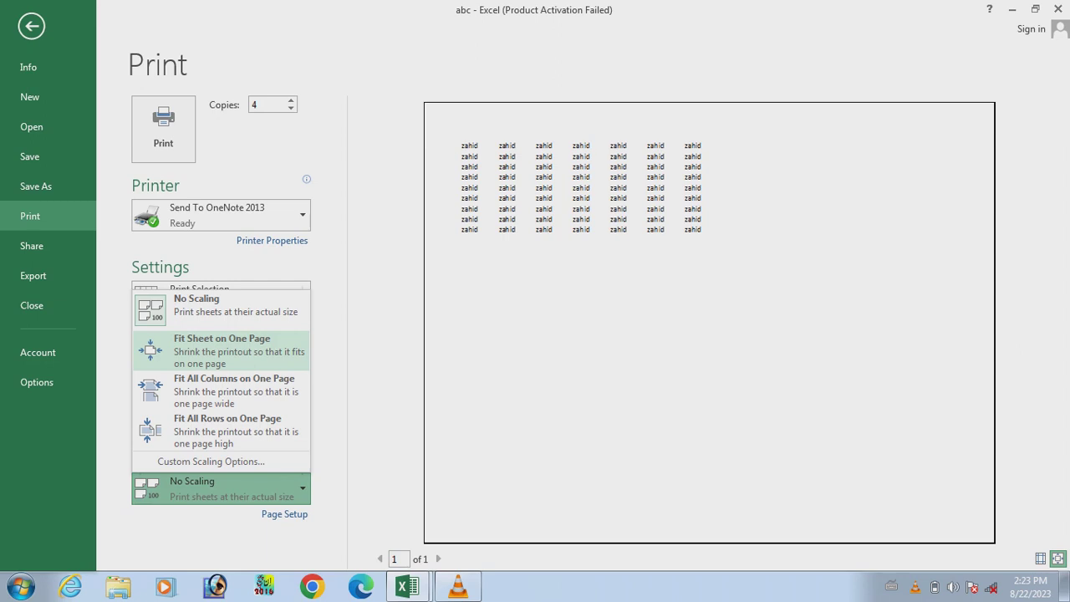
pyautogui.click(221, 349)
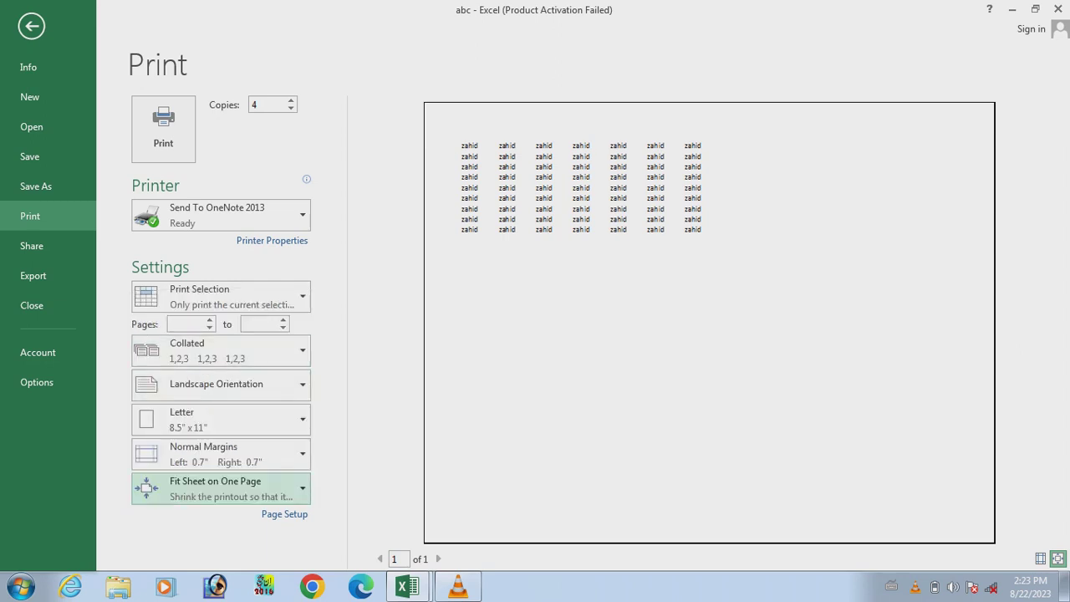
pyautogui.click(220, 488)
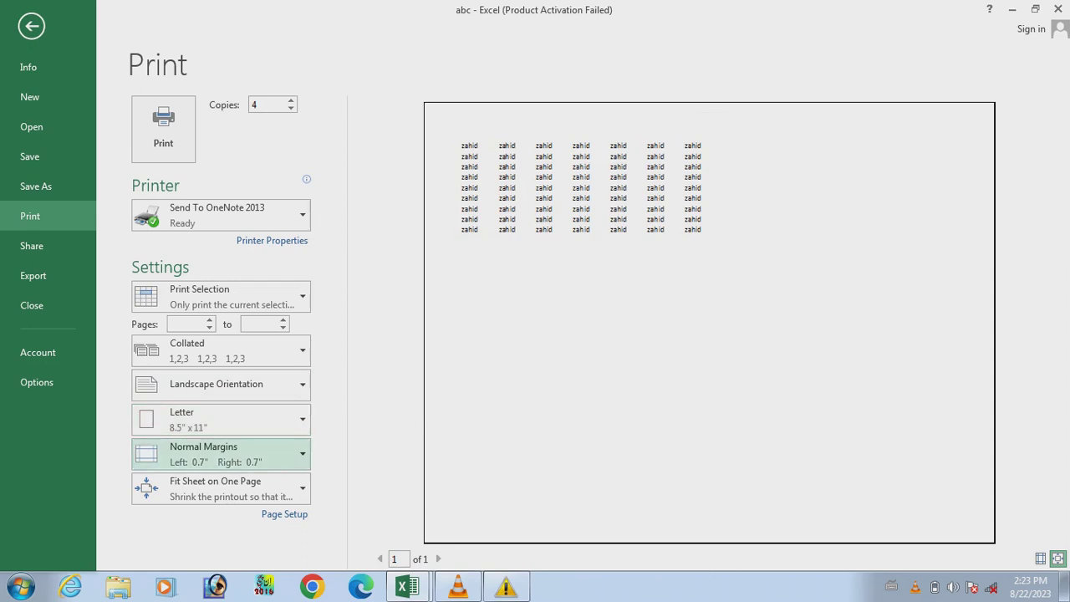
pyautogui.click(220, 488)
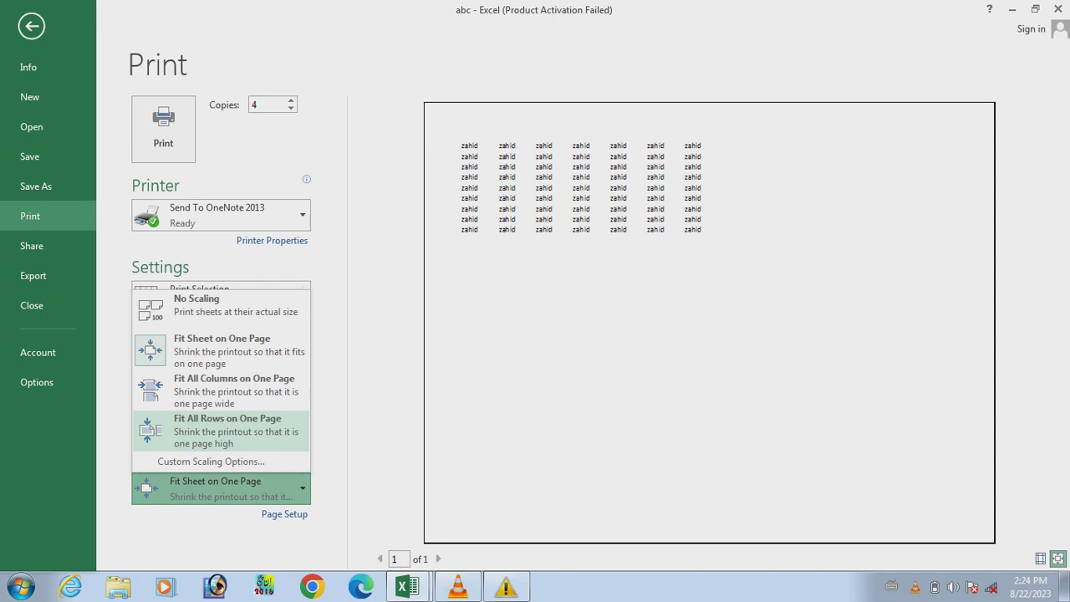
pyautogui.click(227, 428)
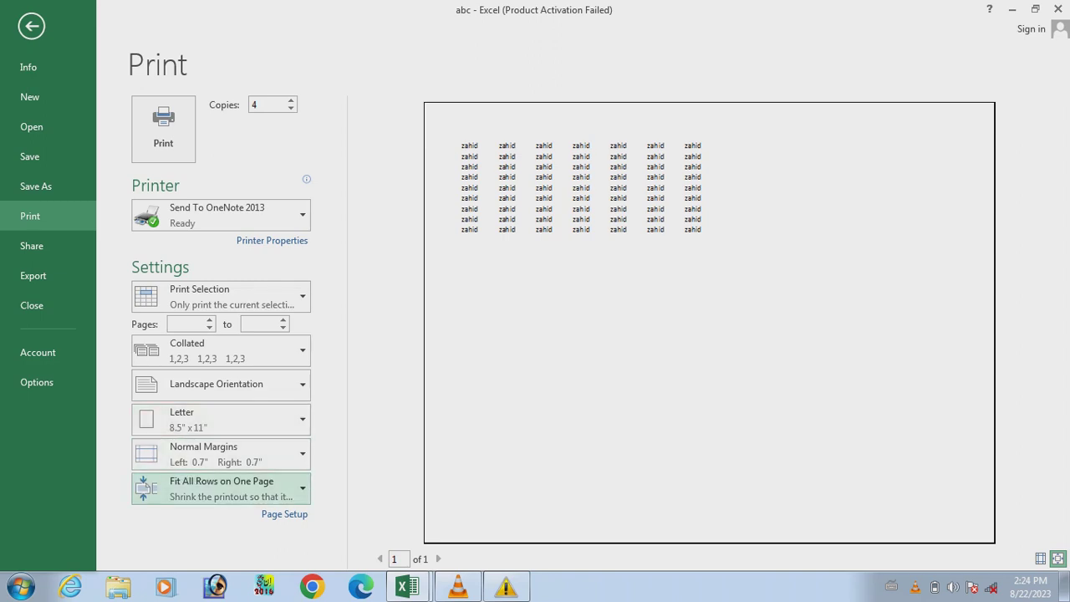
# Set print scaling back to No Scaling and show the Share page
pyautogui.click(222, 488)
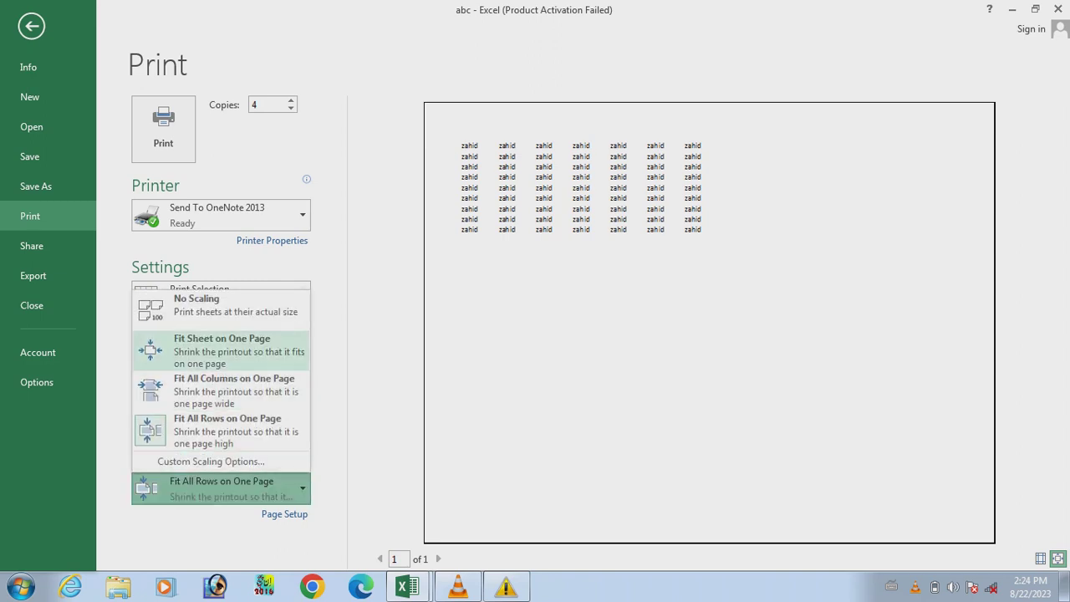
pyautogui.click(222, 489)
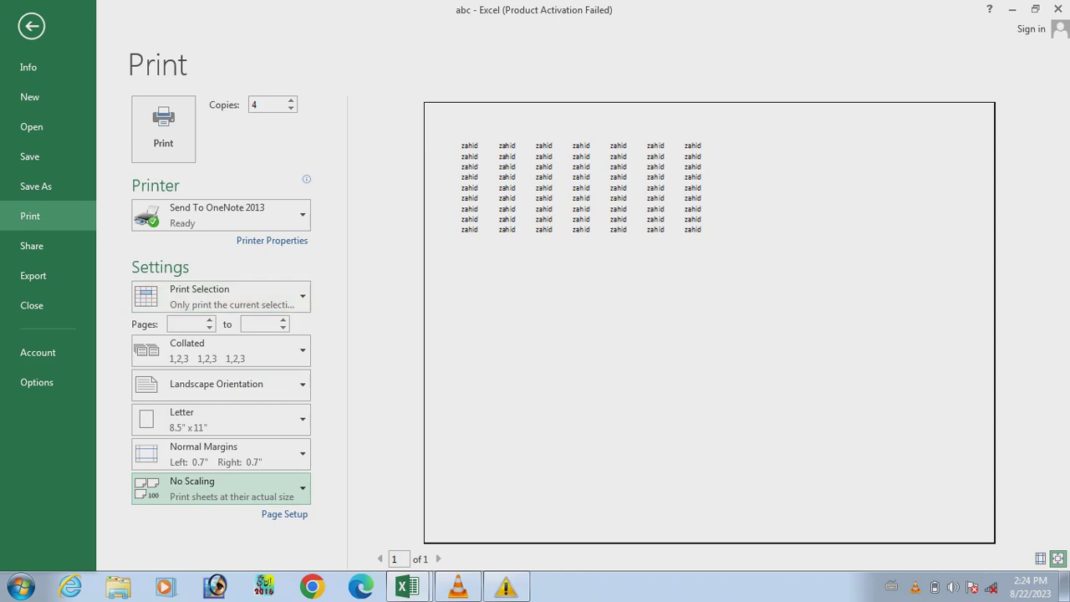
pyautogui.click(32, 246)
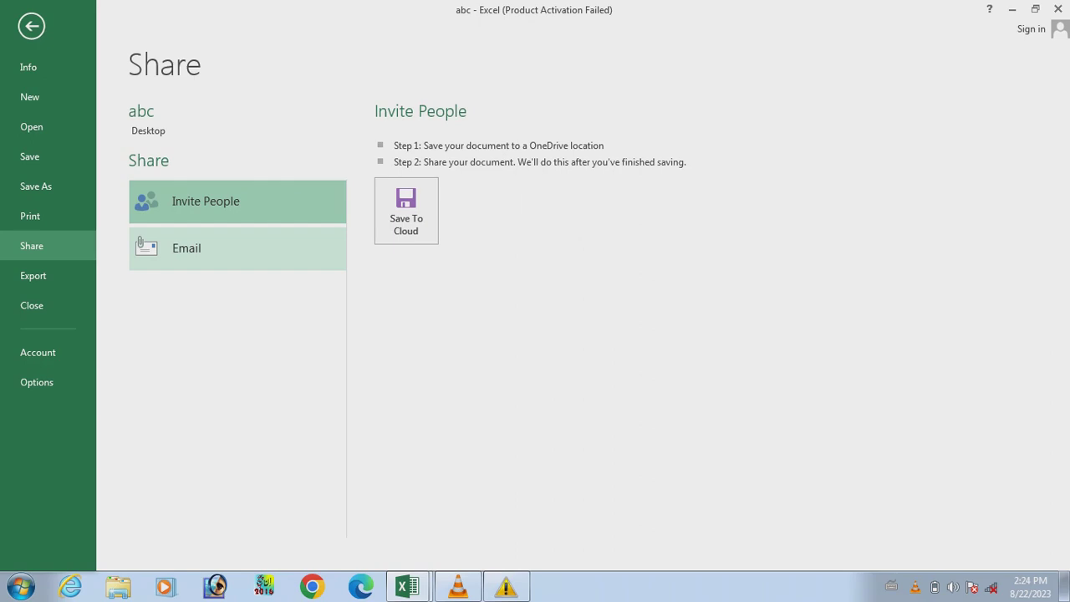
# Look at the Email sharing options, then start Export > Create PDF/XPS
pyautogui.click(141, 243)
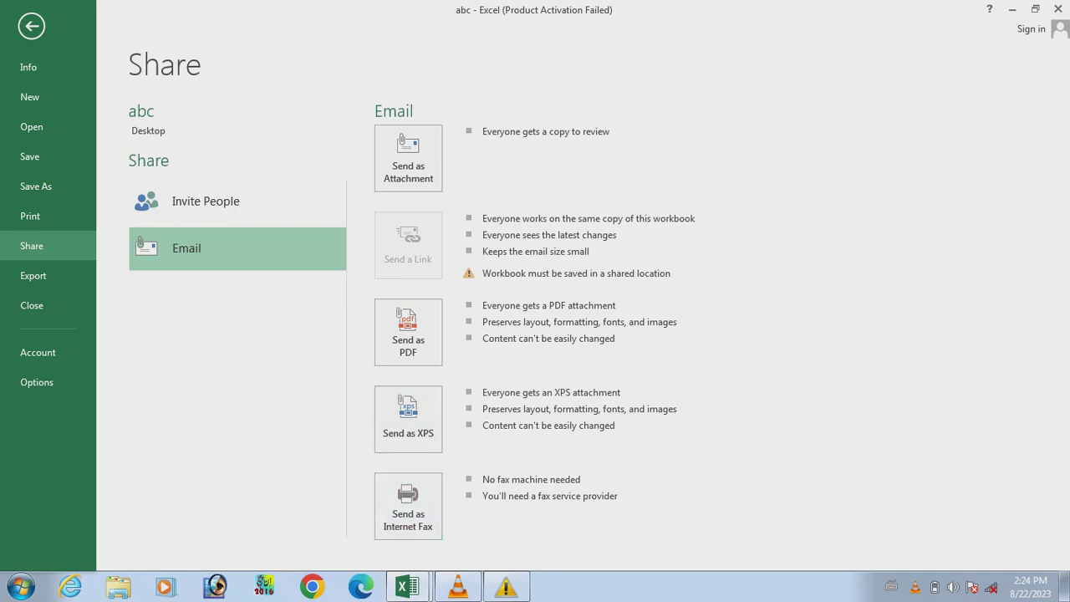
pyautogui.click(33, 275)
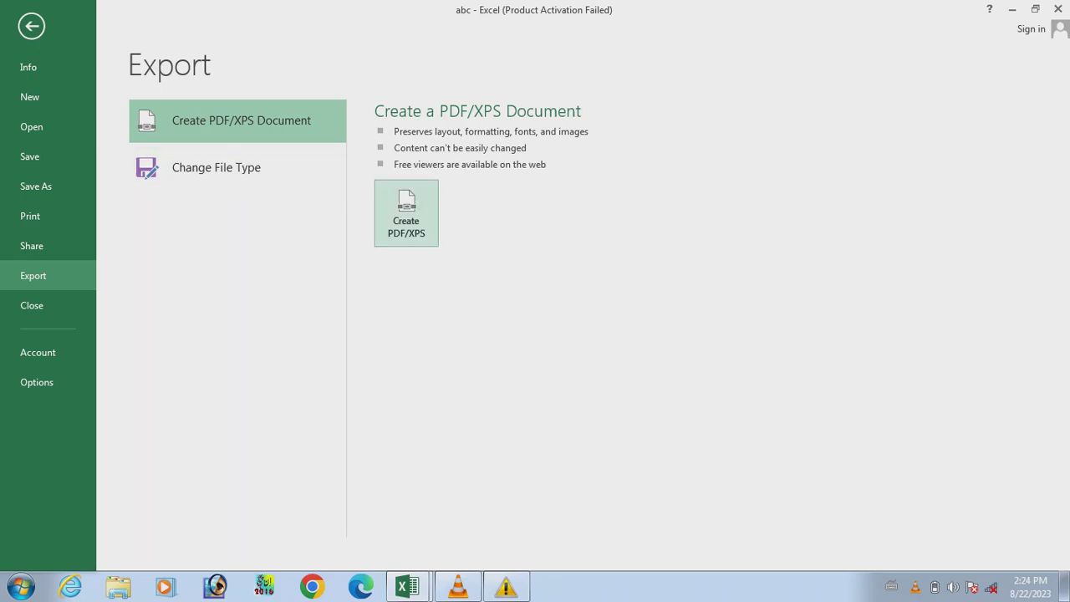
pyautogui.click(406, 213)
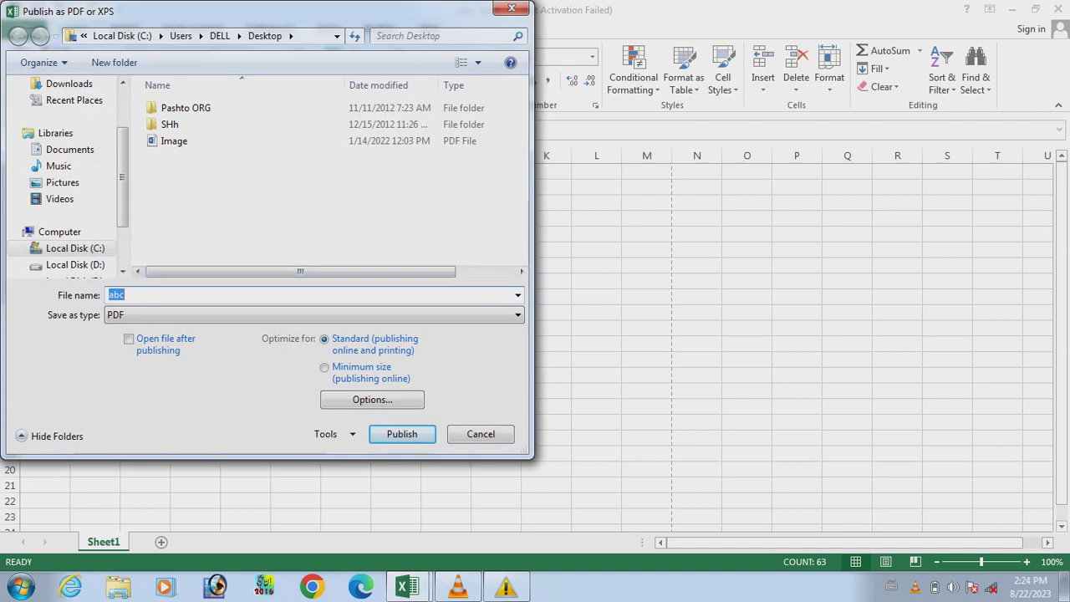
# Publish only page 1 as a PDF named 'khan' to the Desktop
pyautogui.press('BackSpace')
pyautogui.write('k')
pyautogui.write('han')
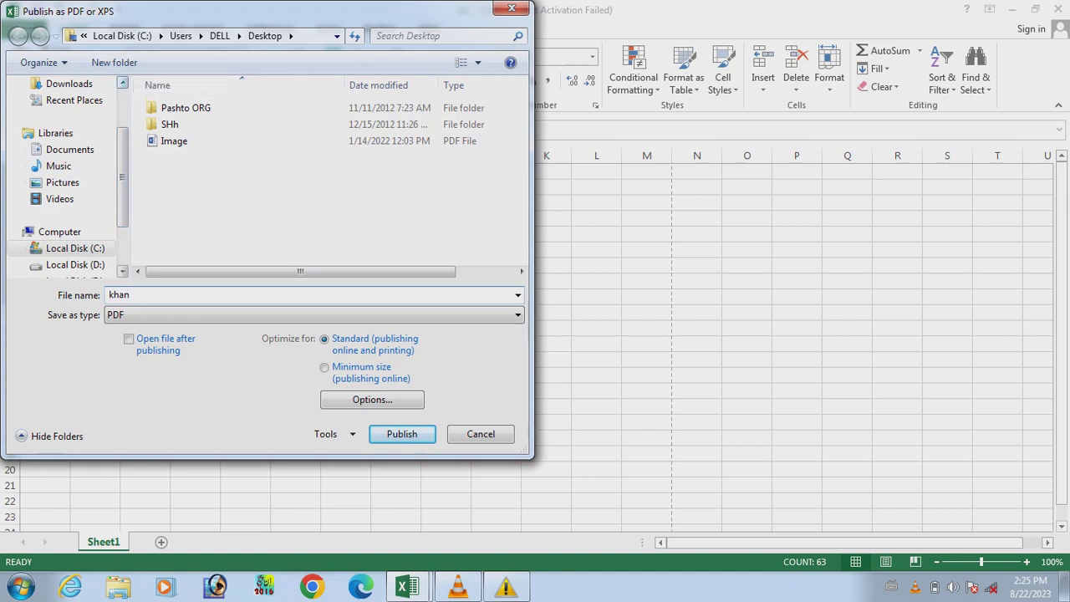
pyautogui.scroll(2, 67, 175)
pyautogui.click(62, 140)
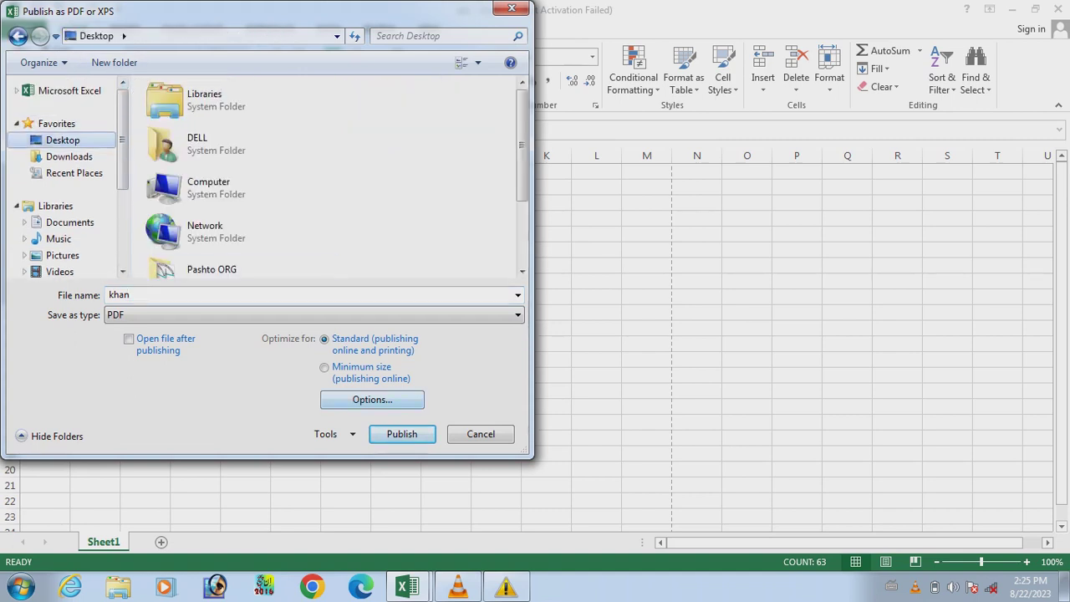
pyautogui.click(372, 399)
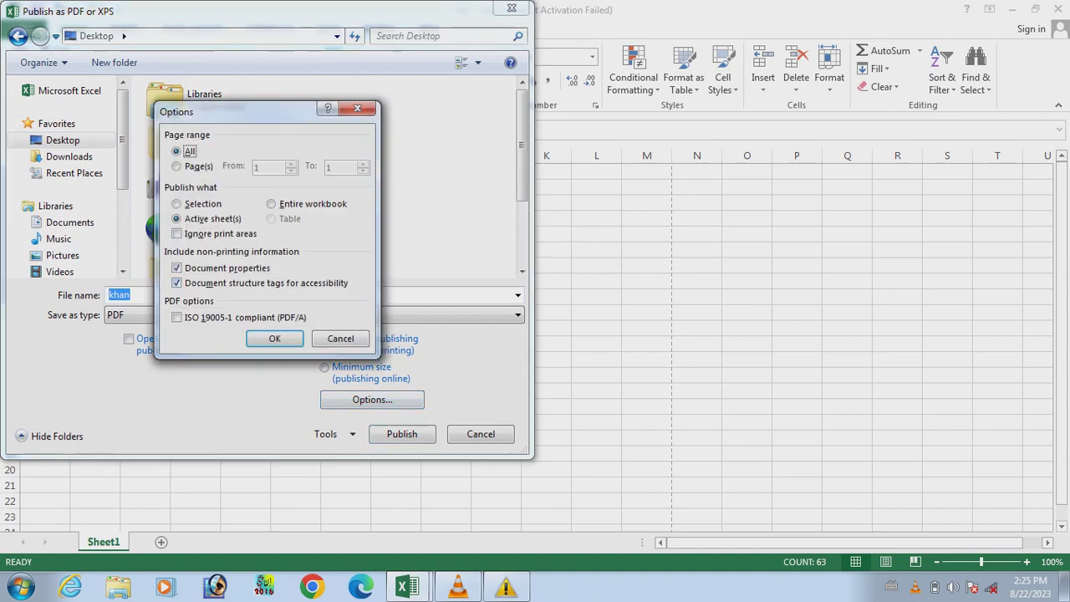
pyautogui.click(177, 166)
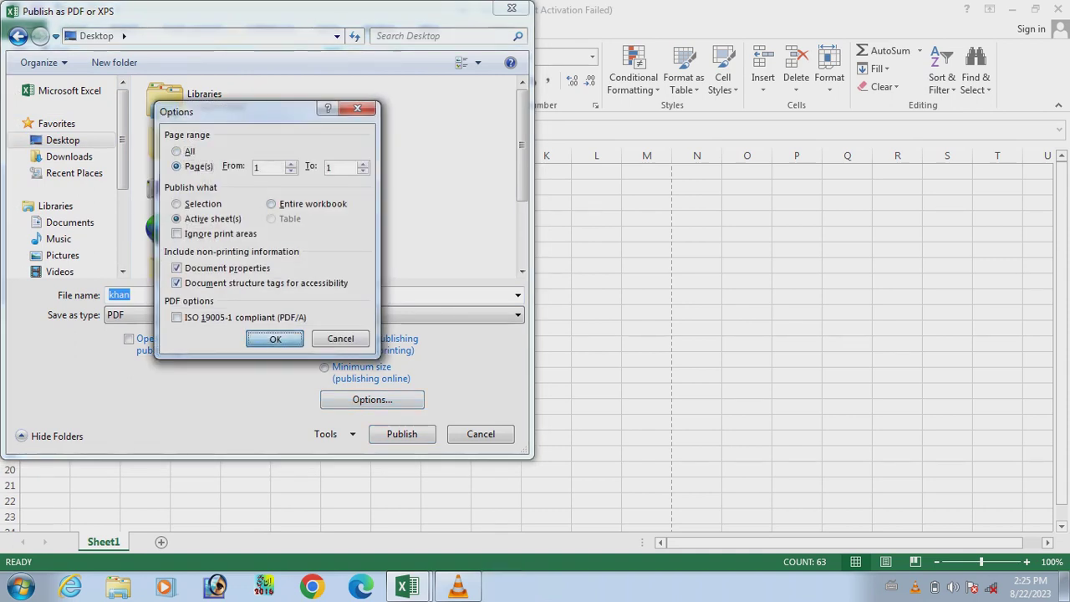
pyautogui.click(274, 338)
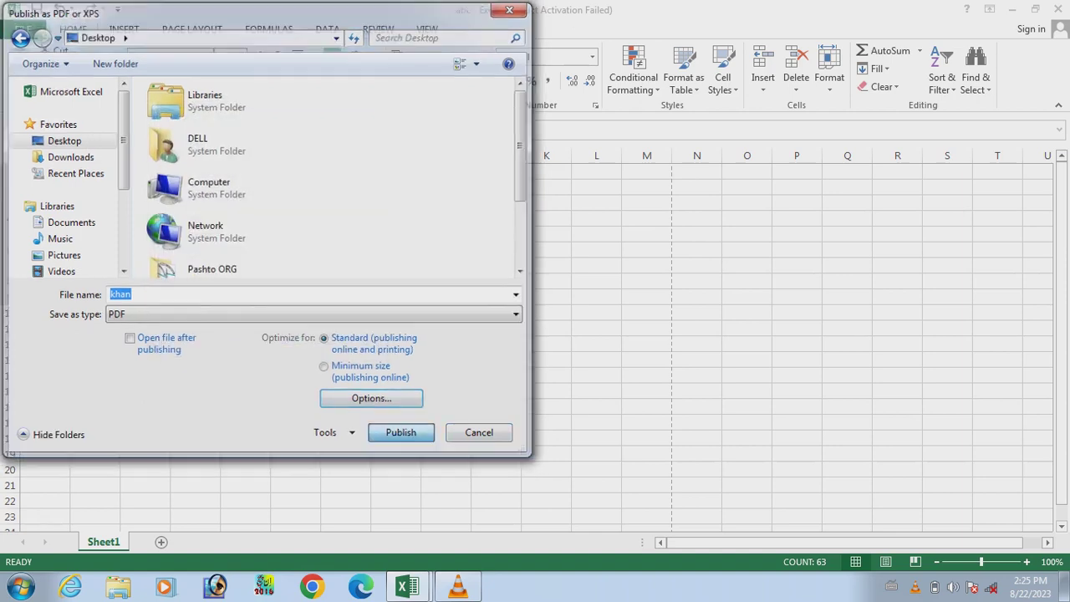
pyautogui.click(402, 434)
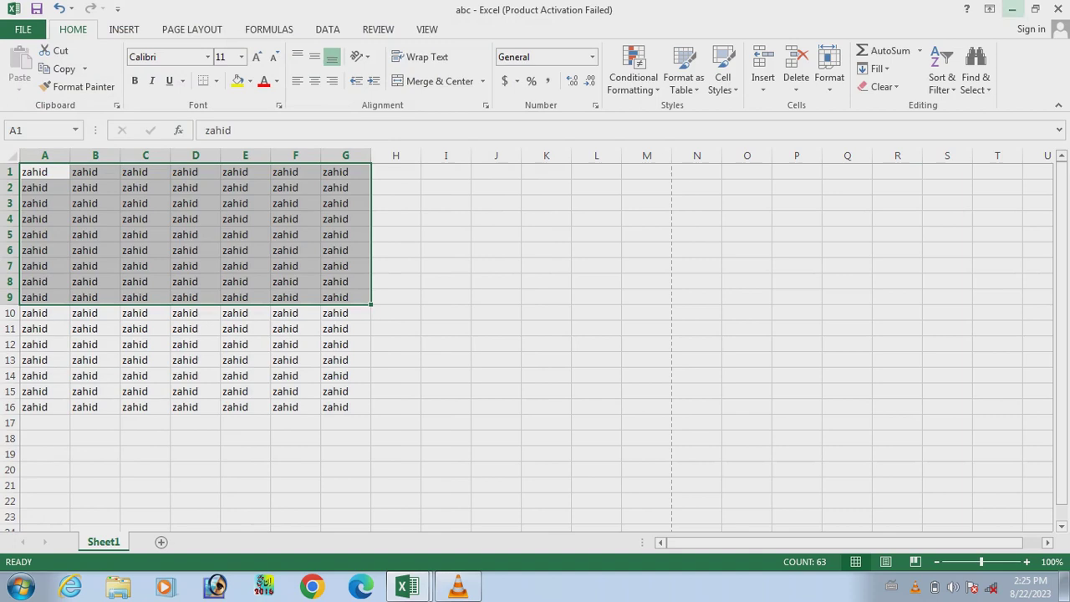
# Minimise the abc, Book1 and VLC windows to reveal the desktop
pyautogui.click(1012, 9)
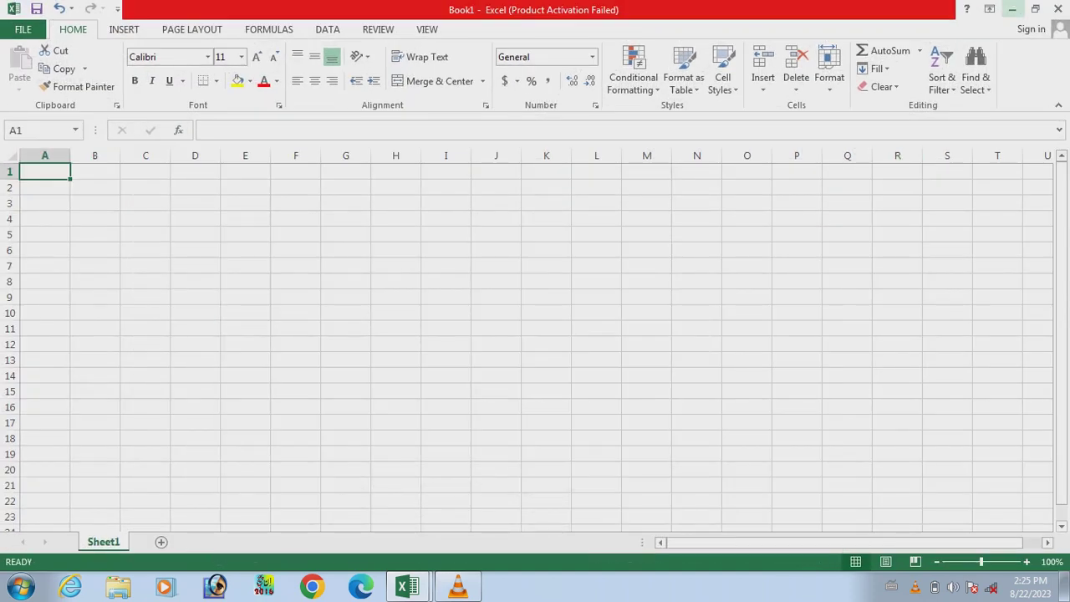
pyautogui.click(1011, 10)
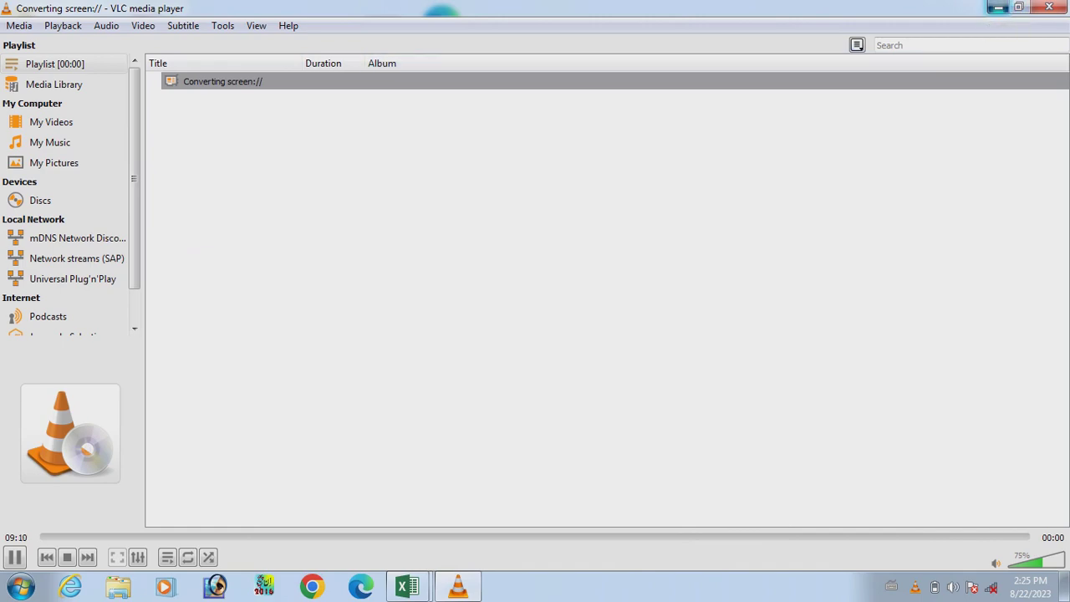
pyautogui.click(997, 7)
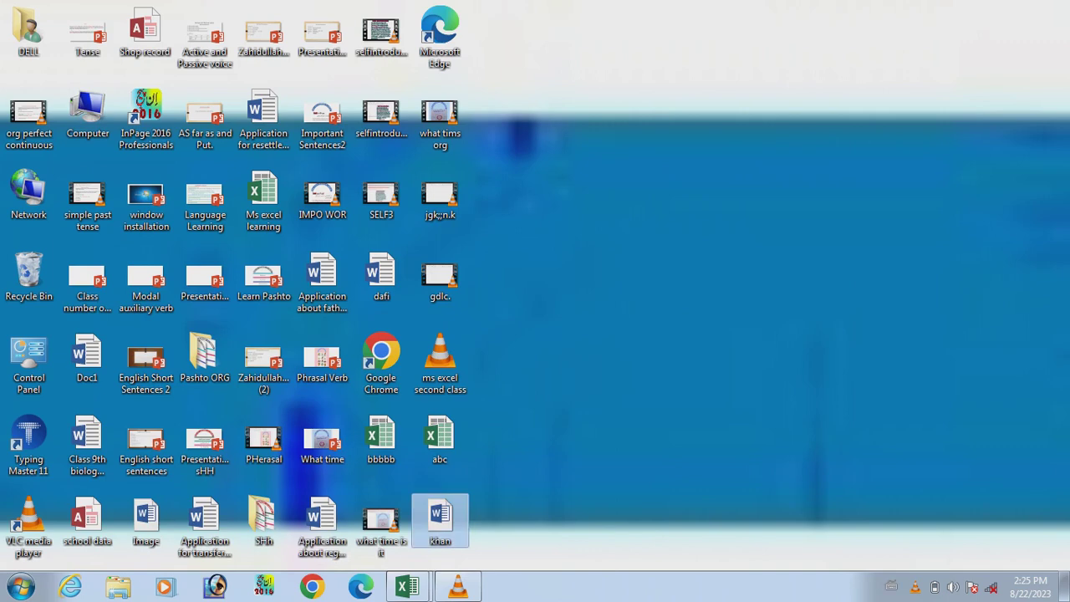
# Open khan.pdf in Word, accept its conversion to an editable document, then close Word
pyautogui.doubleClick(439, 518)
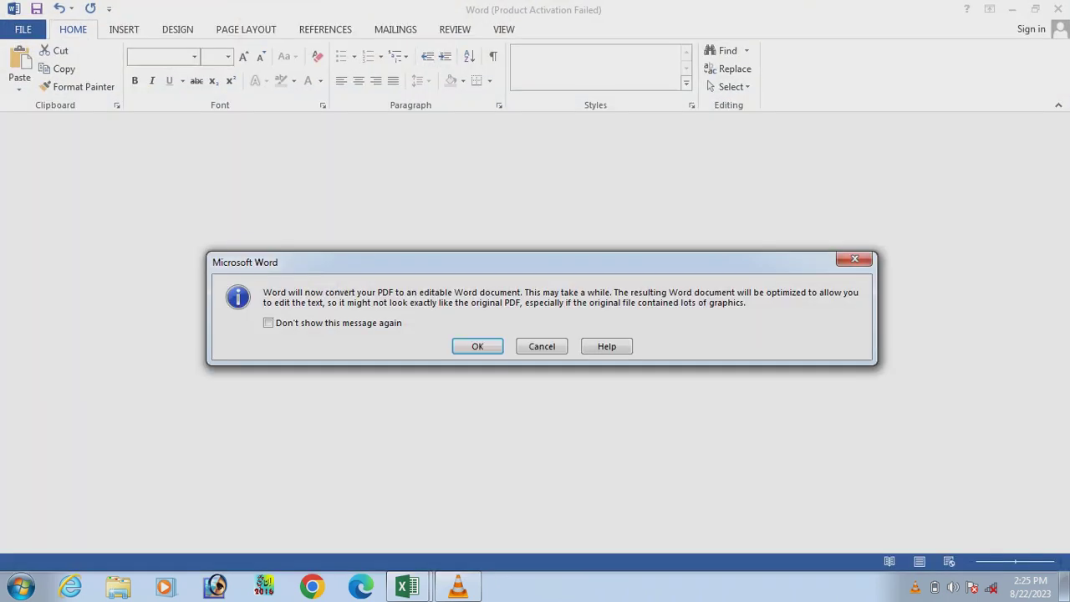
pyautogui.press('Return')
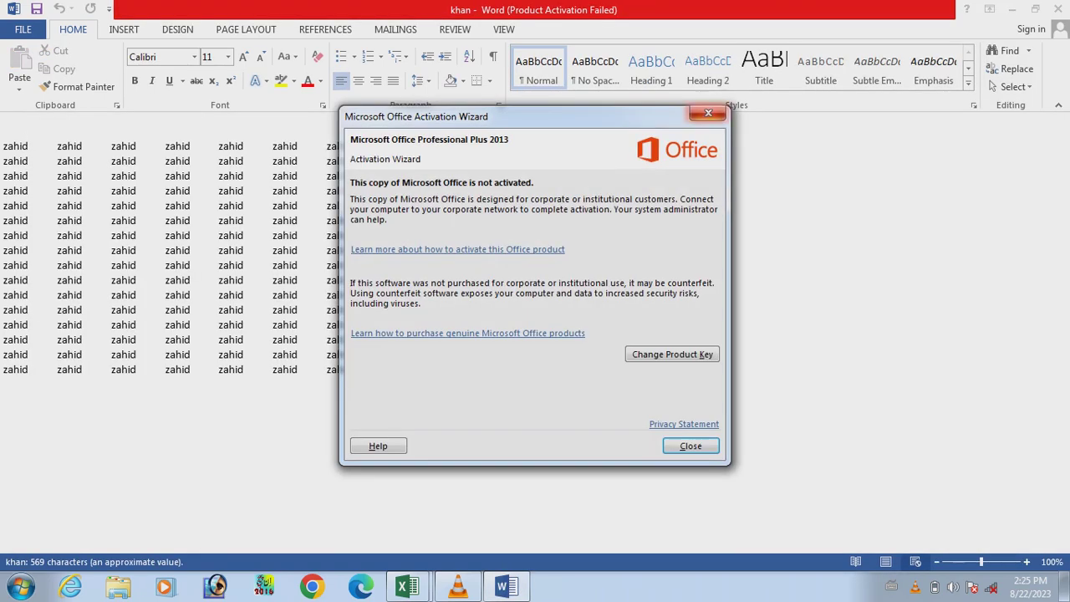
pyautogui.click(708, 113)
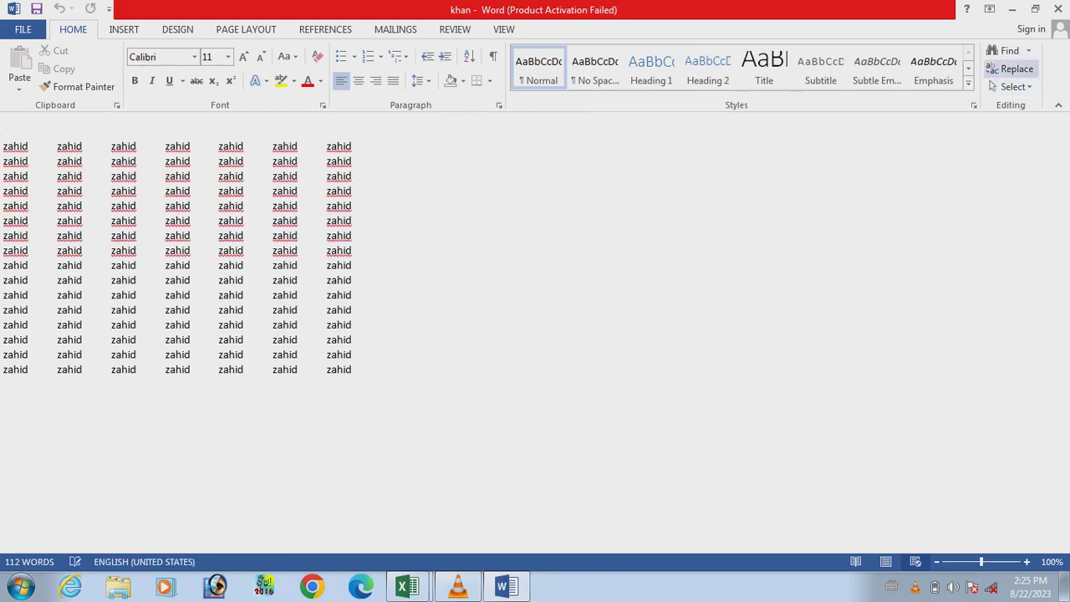
pyautogui.click(1058, 9)
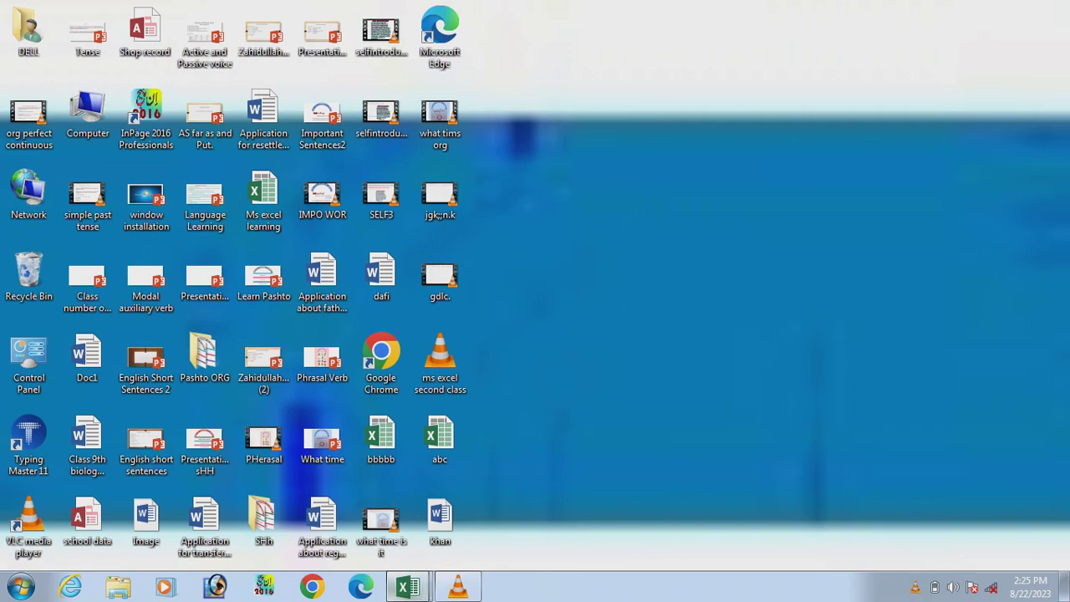
# Restore abc from the taskbar and open Export > Change File Type in backstage
pyautogui.moveTo(401, 584)
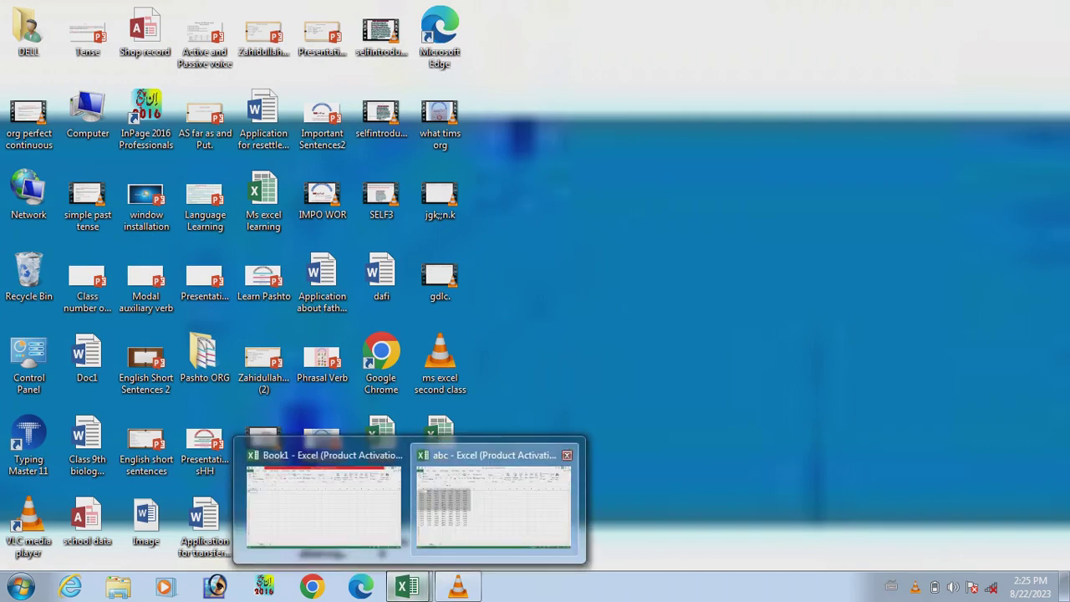
pyautogui.click(493, 501)
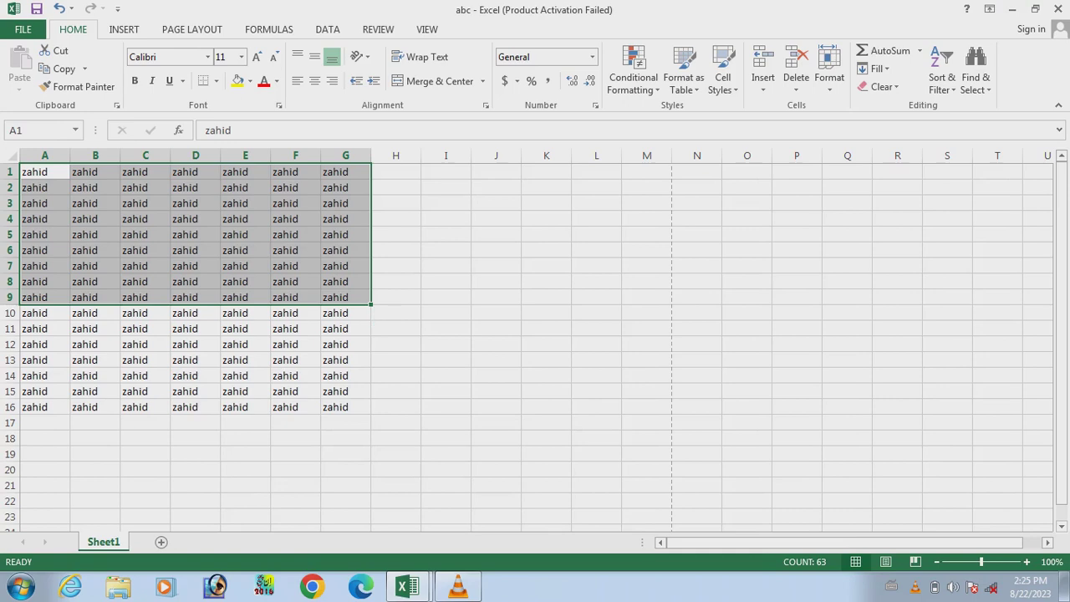
pyautogui.click(22, 29)
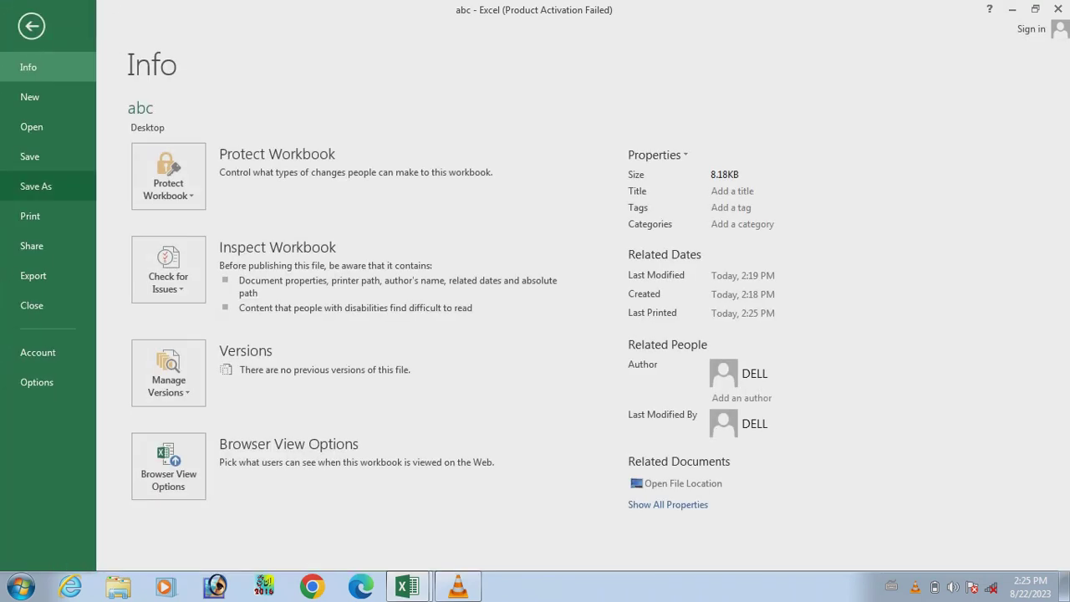
pyautogui.click(32, 245)
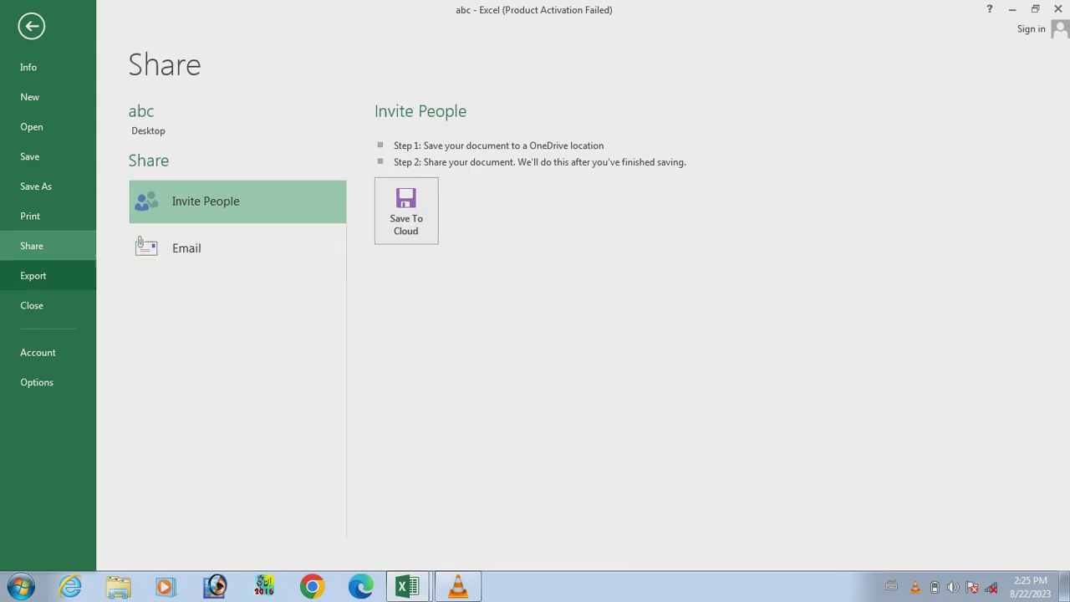
pyautogui.click(34, 275)
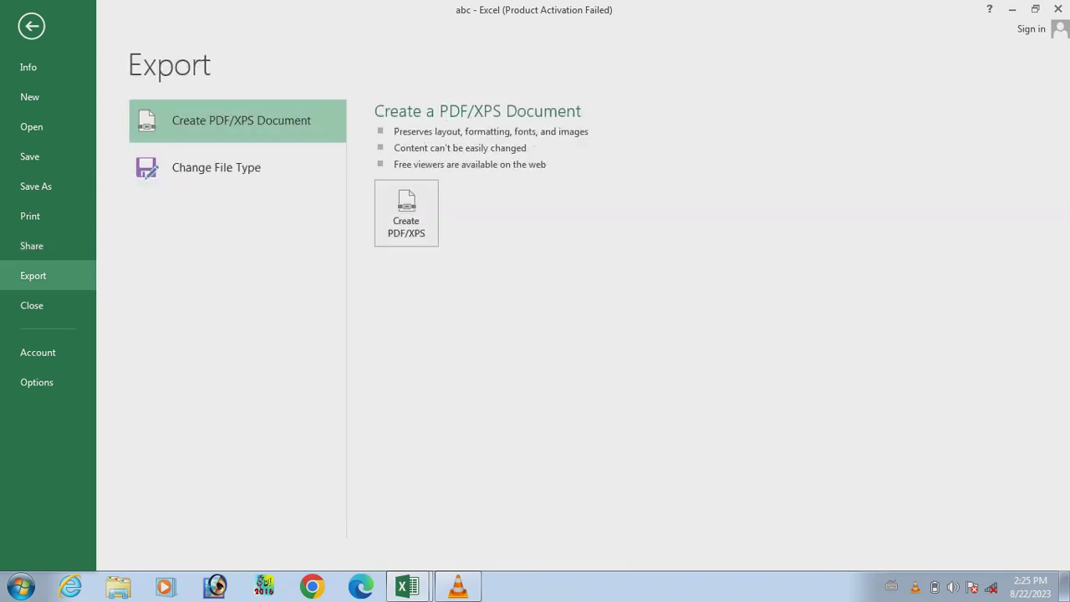
pyautogui.click(216, 167)
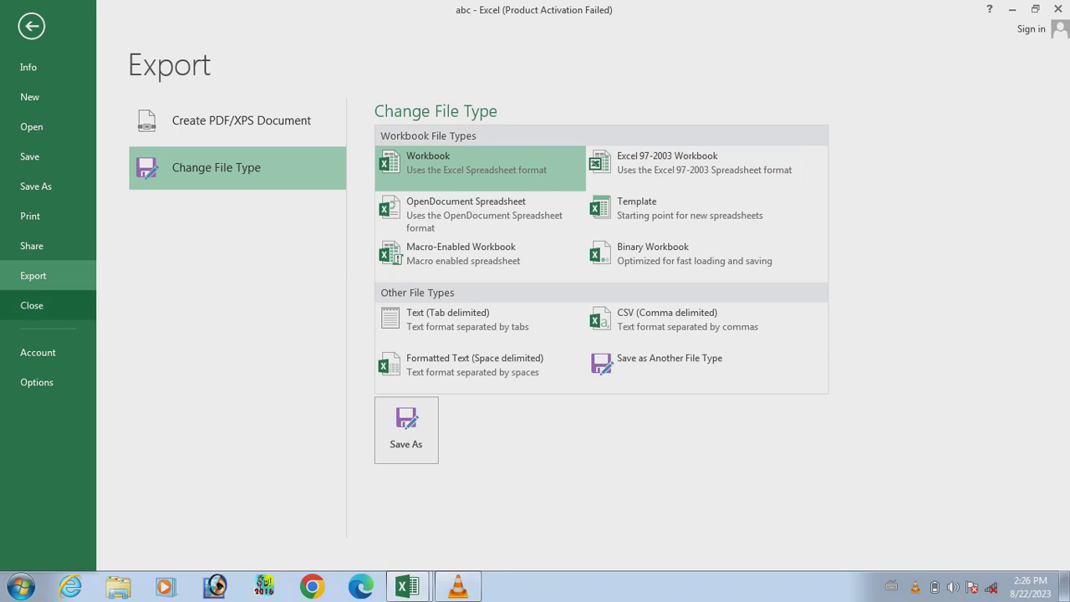
# Cancel the close at the save prompt and reopen abc's Info page
pyautogui.click(31, 305)
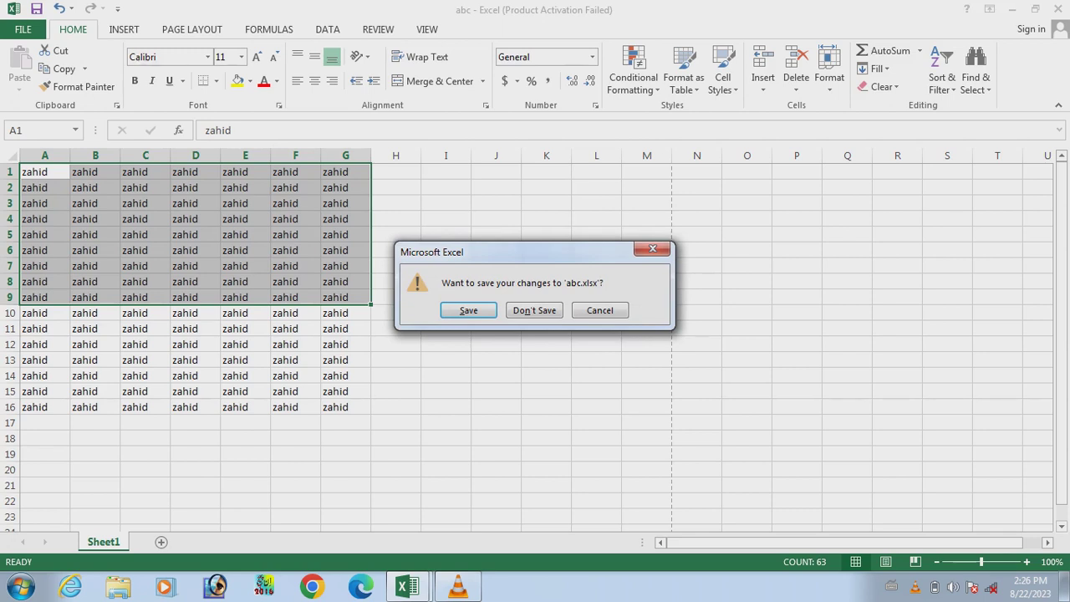
pyautogui.click(599, 310)
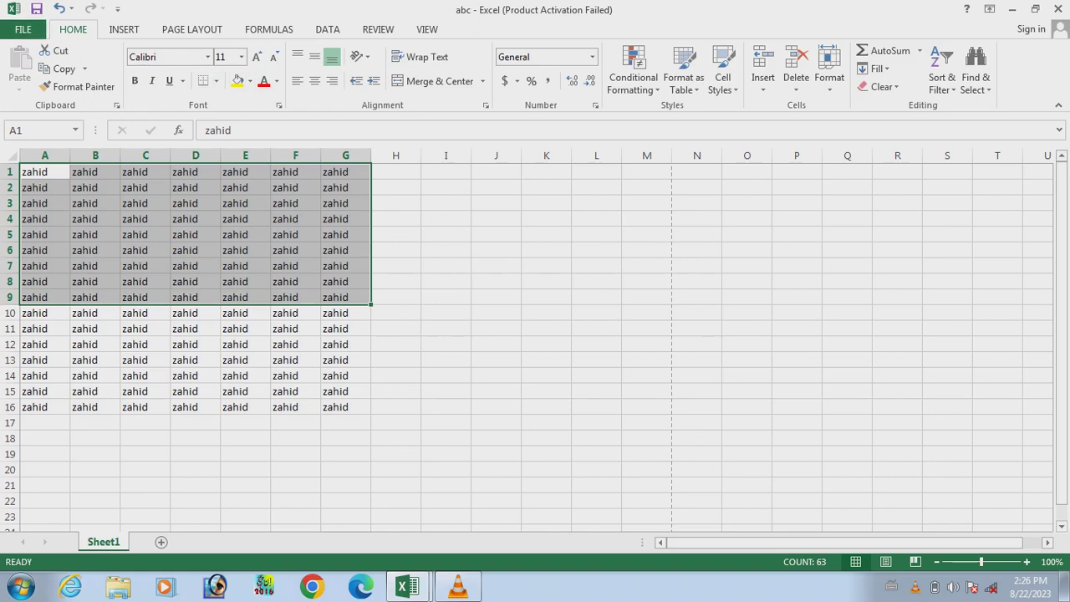
pyautogui.click(22, 29)
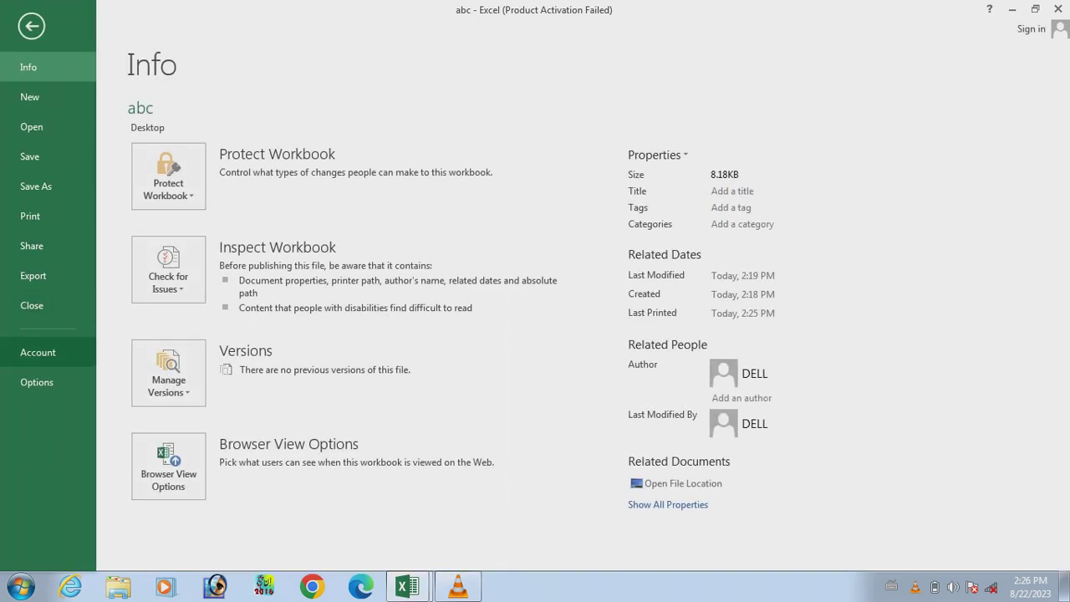
# Switch the Office Theme to Light Gray, then Dark Gray, then back to White
pyautogui.click(38, 352)
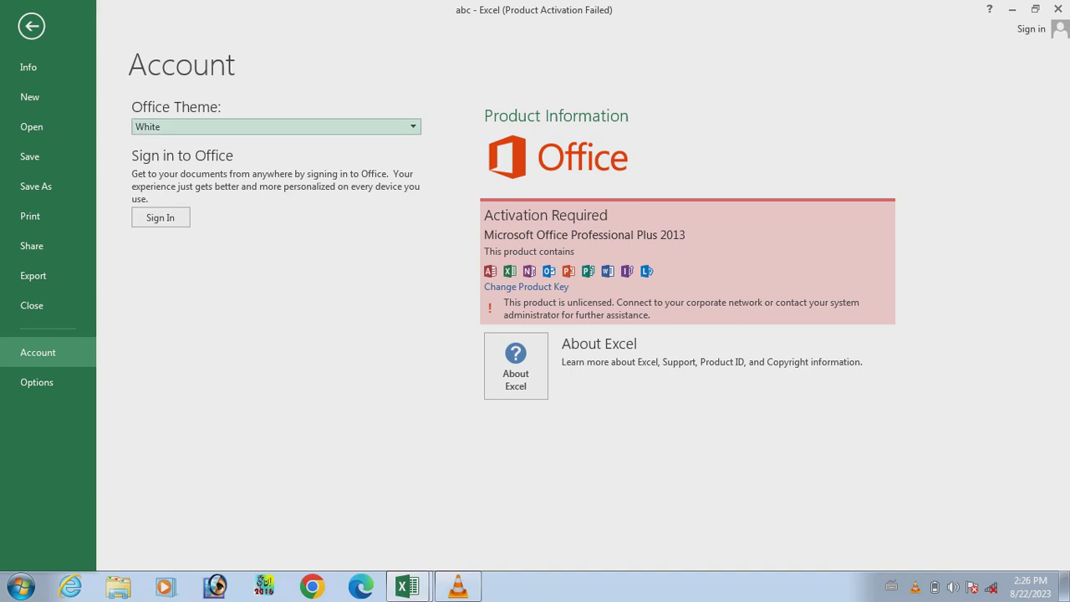
pyautogui.click(275, 126)
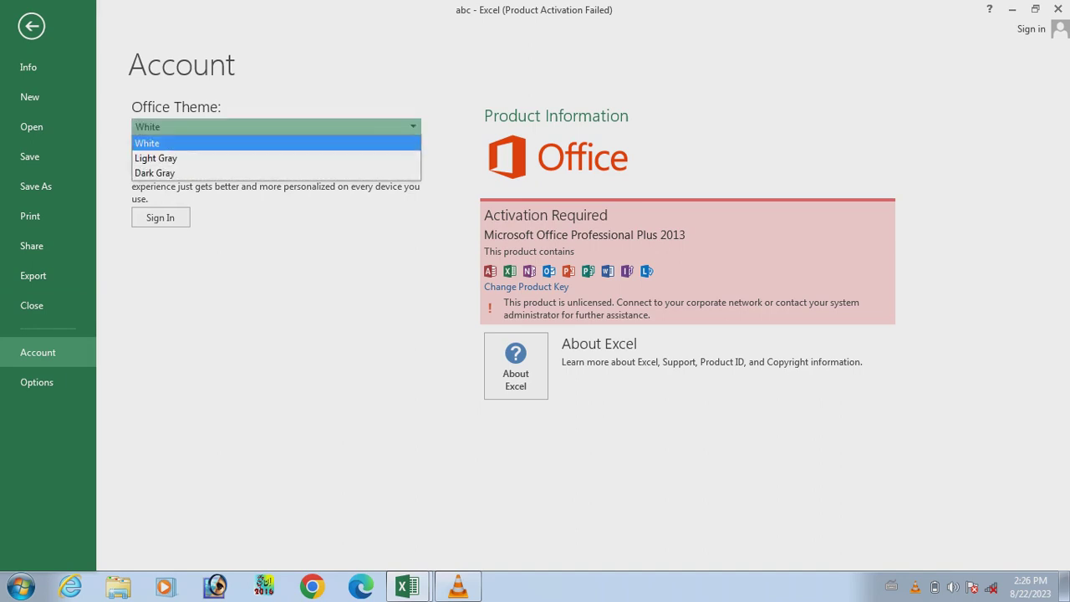
pyautogui.click(167, 158)
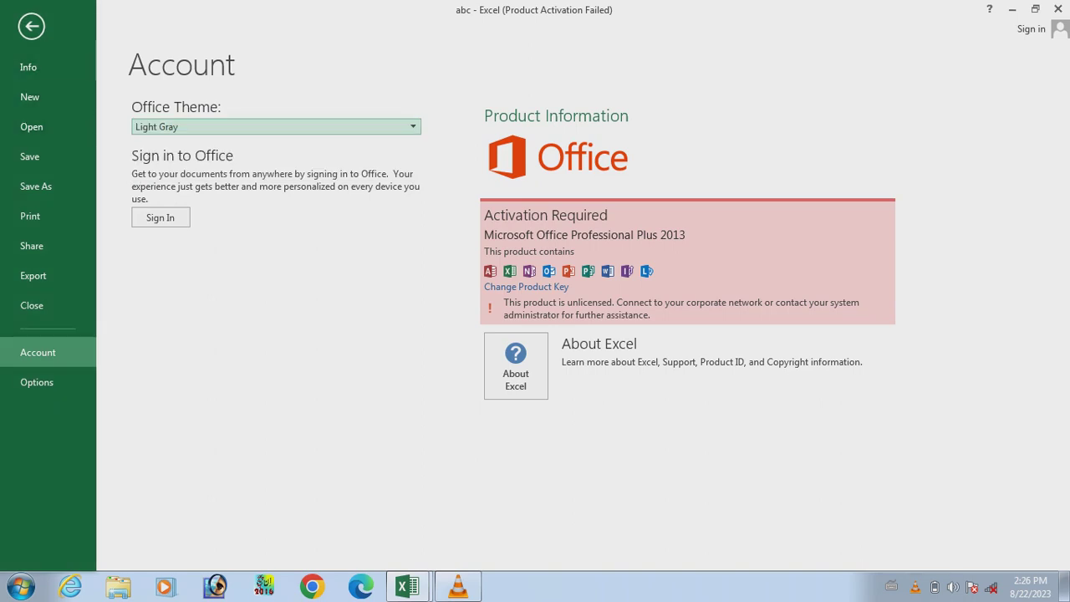
pyautogui.click(276, 126)
pyautogui.click(167, 172)
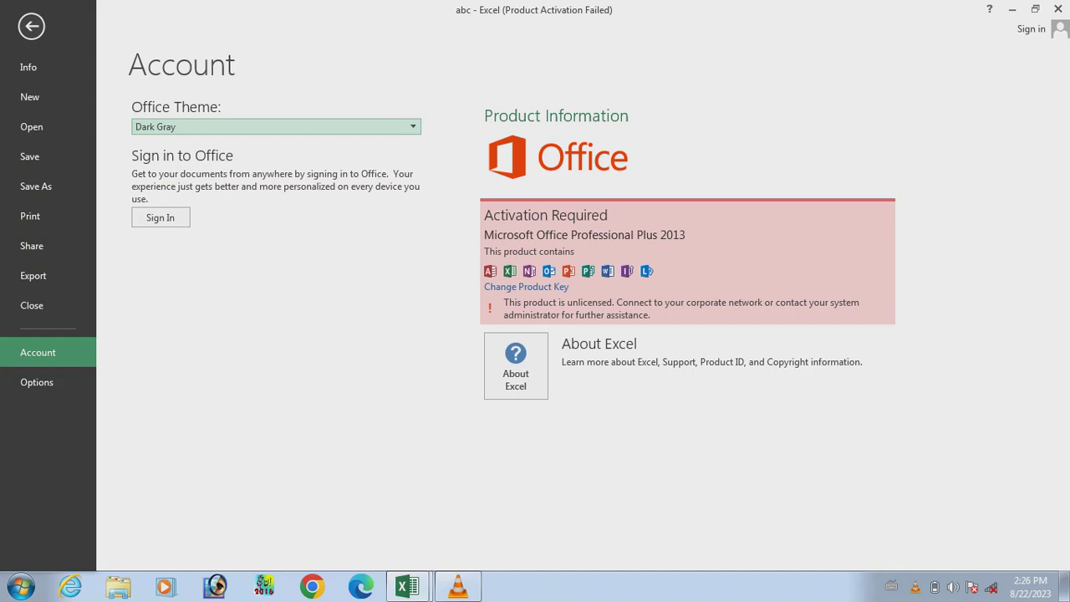
pyautogui.click(276, 127)
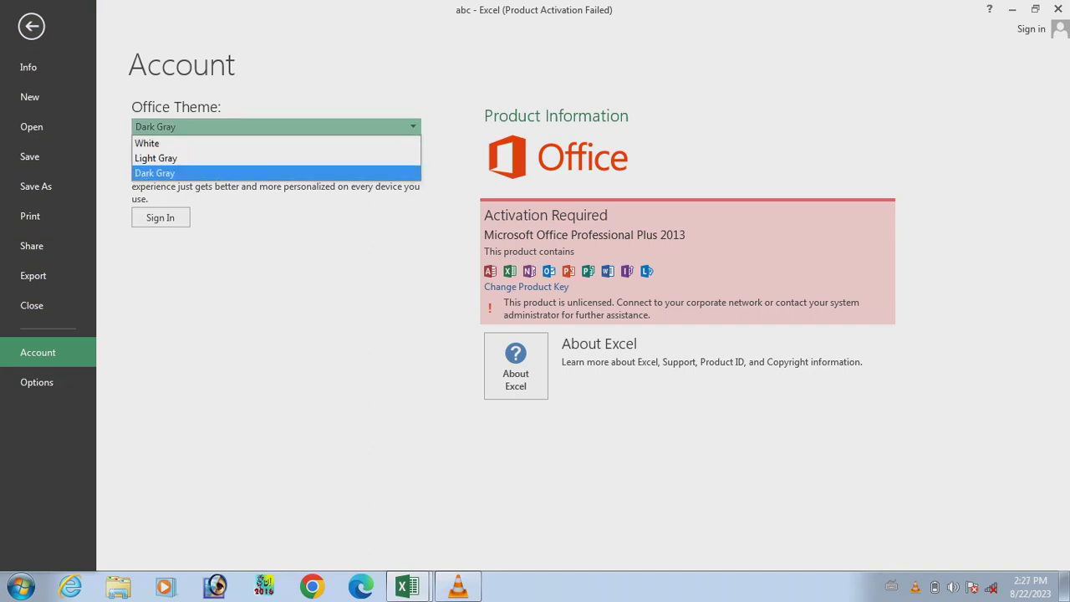
pyautogui.press('Up')
pyautogui.press('Up')
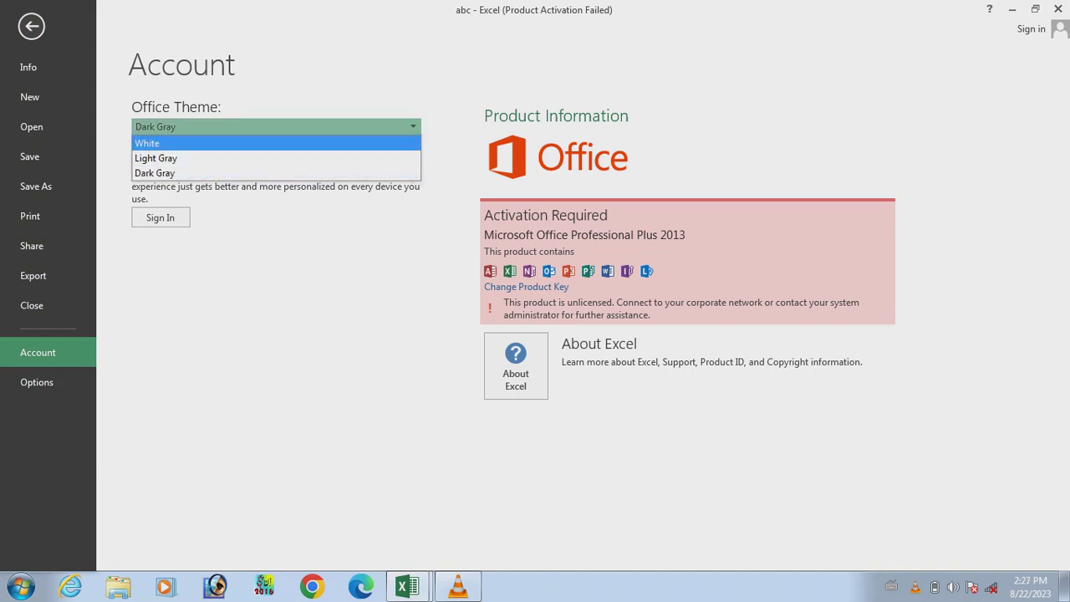
pyautogui.press('Down')
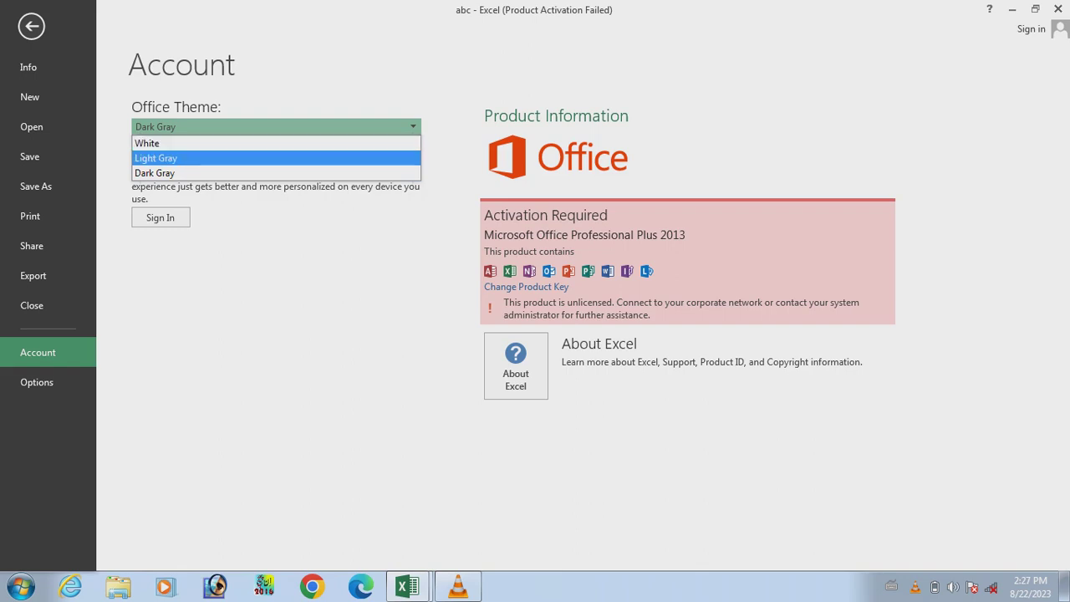
pyautogui.press('Up')
pyautogui.press('Return')
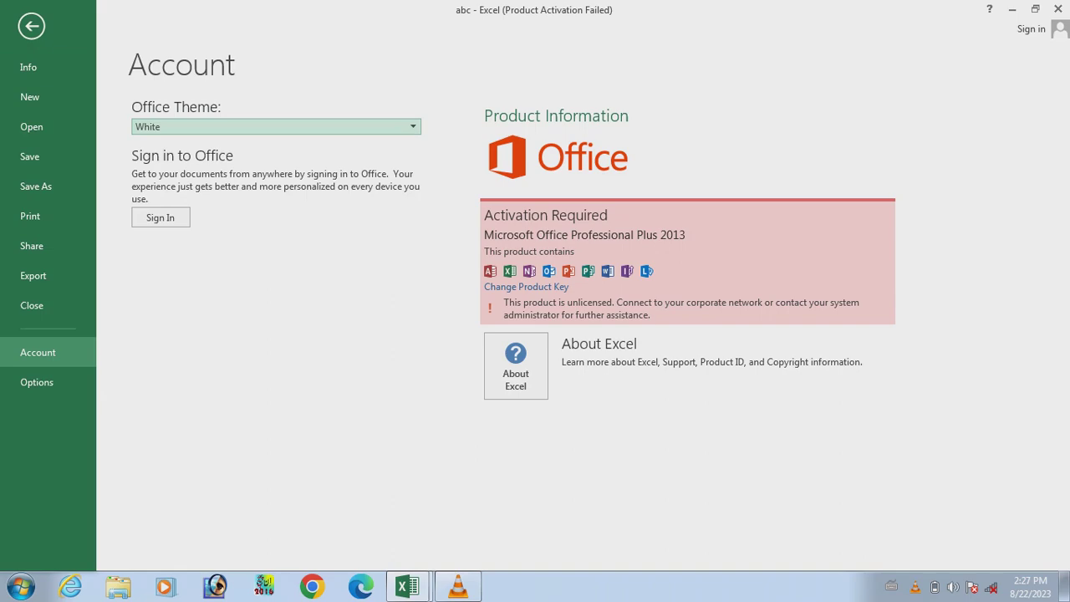
# Open the Excel Options dialog from the backstage sidebar
pyautogui.press('Tab')
pyautogui.press('Tab')
pyautogui.press('Down')
pyautogui.press('Return')
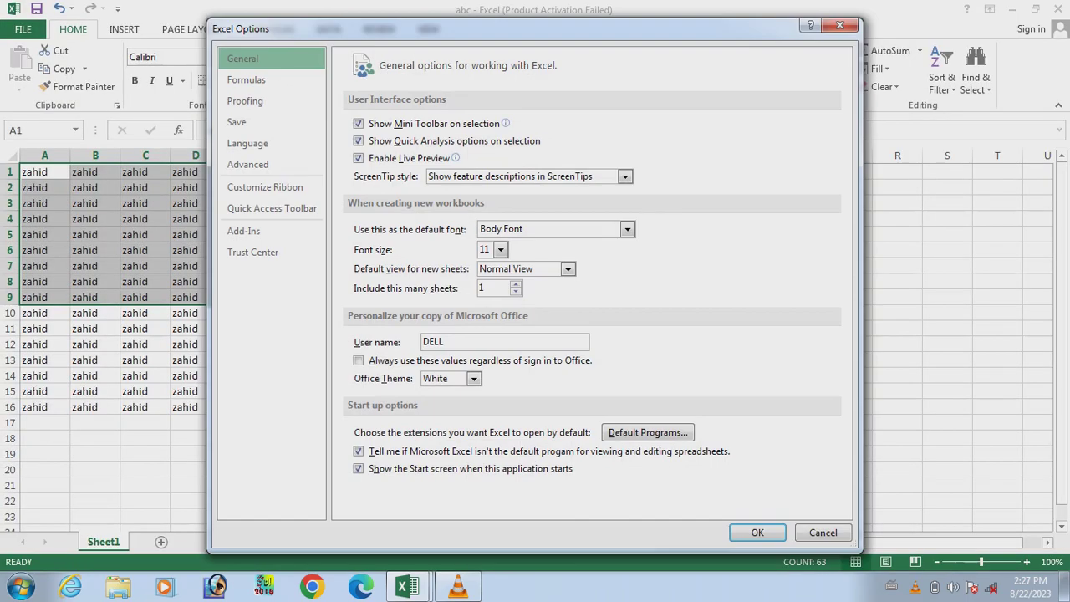
# Step through the Formulas and Proofing pages, then close Excel Options
pyautogui.press('Down')
pyautogui.press('Down')
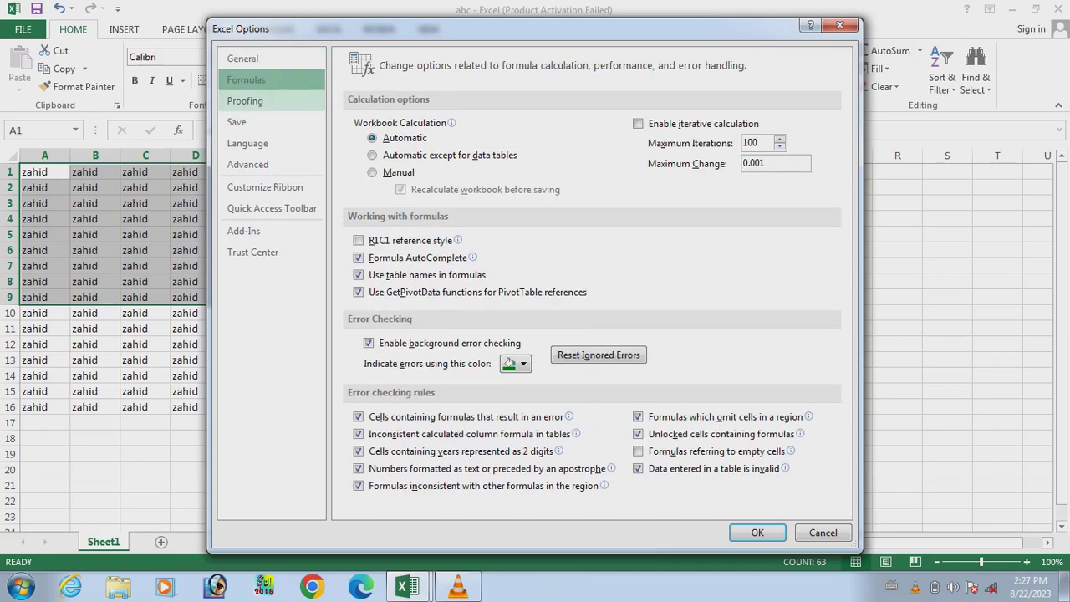
pyautogui.press('Down')
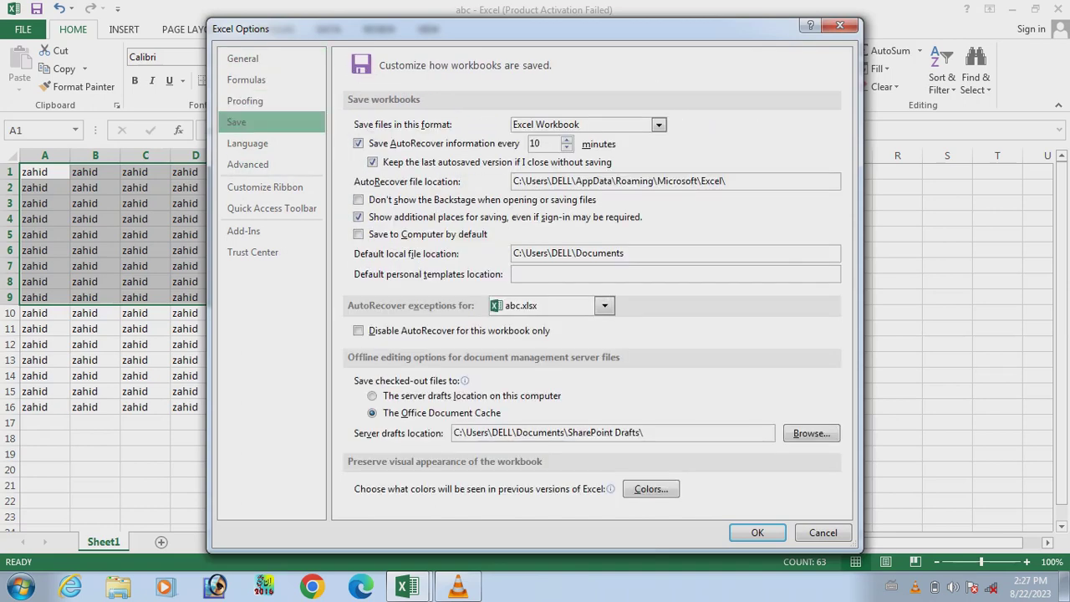
pyautogui.click(840, 25)
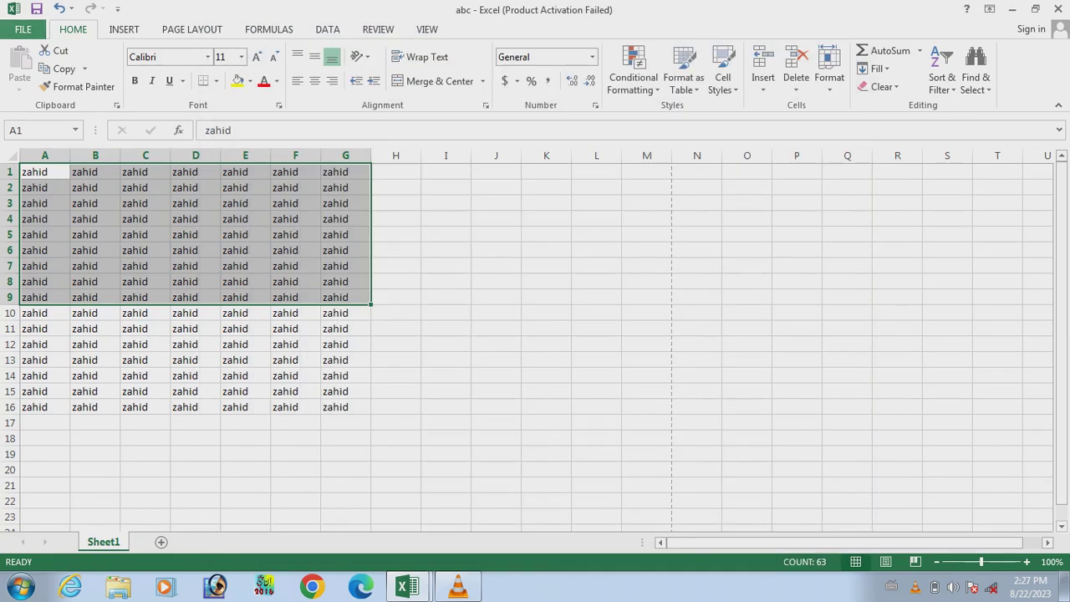
pyautogui.hotkey('alt', 'f')
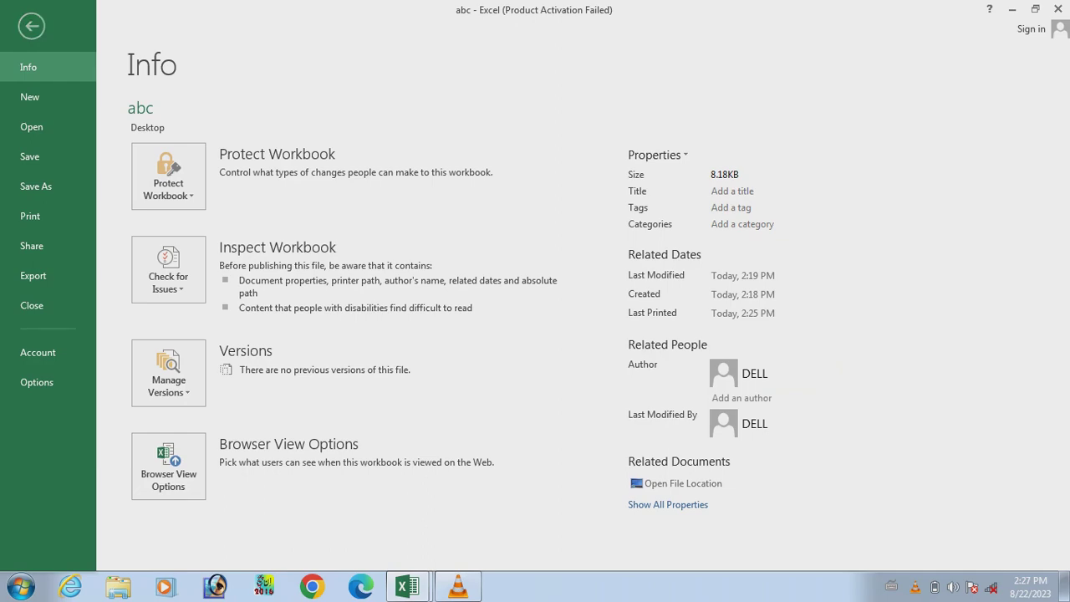
pyautogui.click(31, 26)
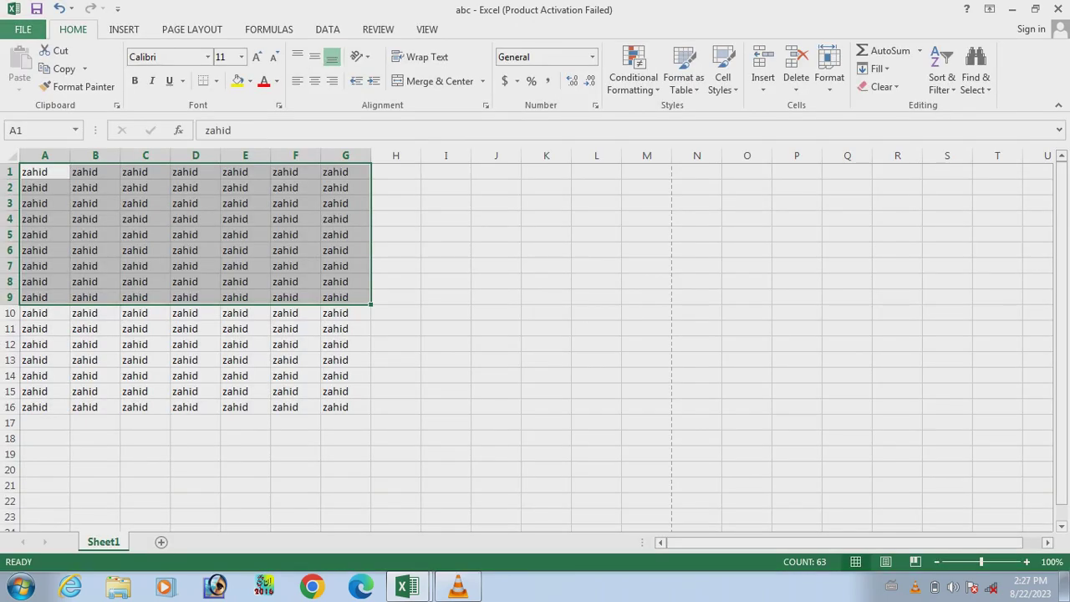